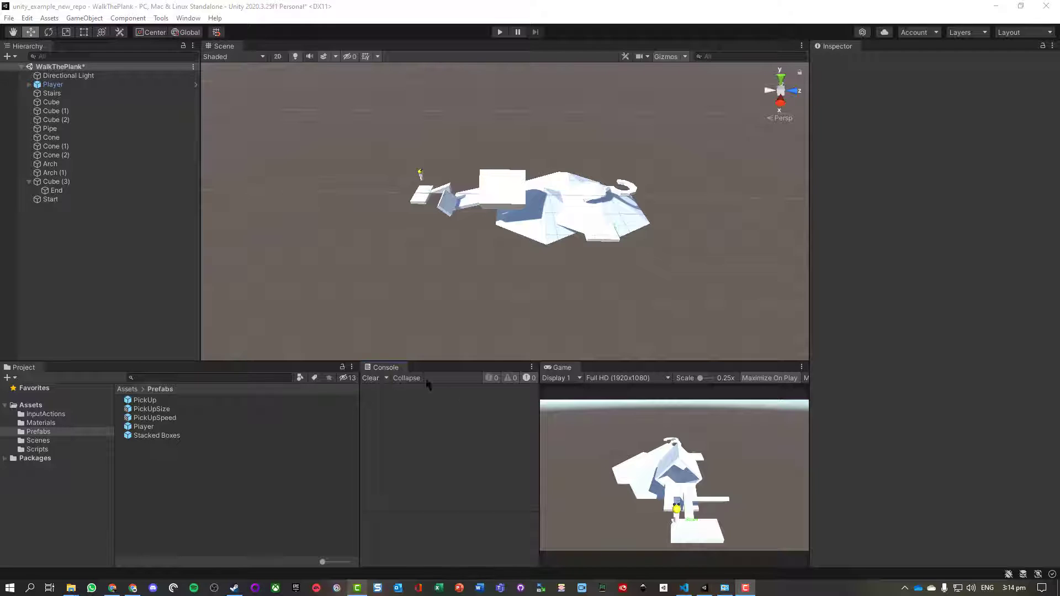
Step: Run the scene briefly and stop it, and turn off Maximize On Play for the game view
left_click(500, 32)
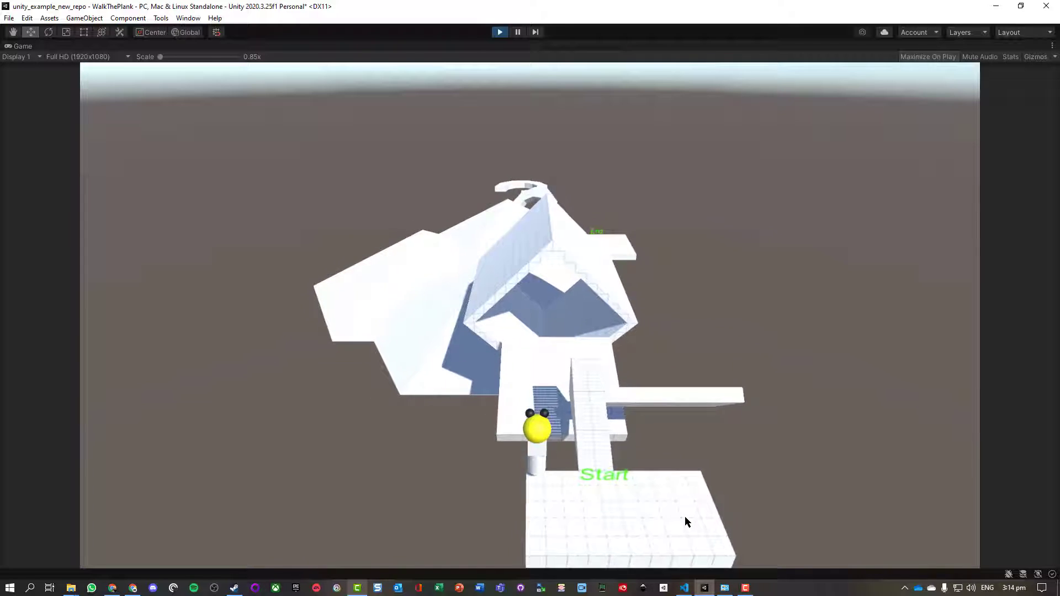
left_click(501, 32)
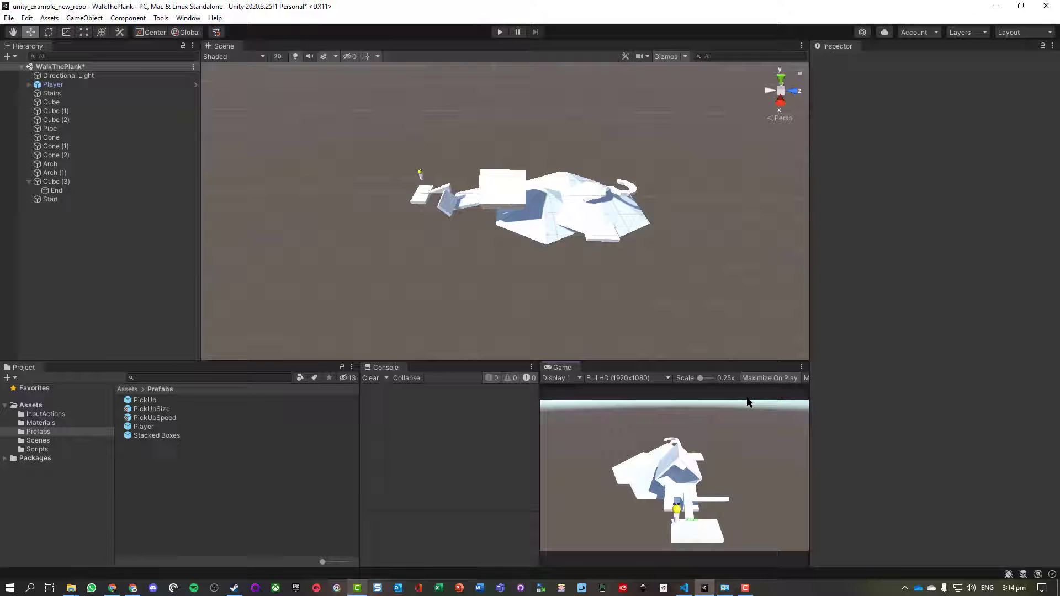
left_click(764, 379)
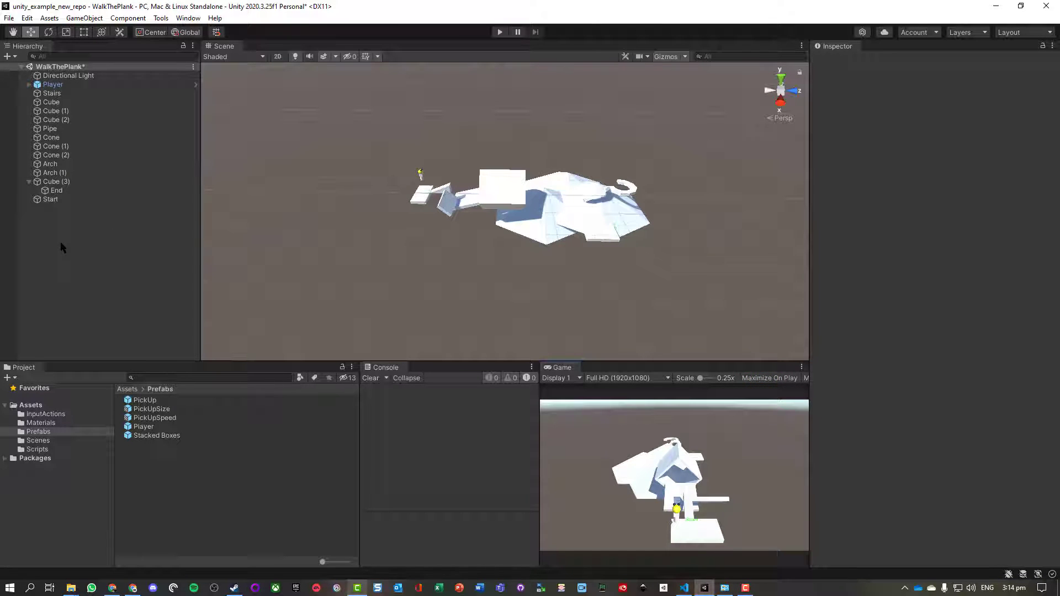
Step: Add a 3D plane to the scene and set its position to 0, 0, 0
right_click(61, 224)
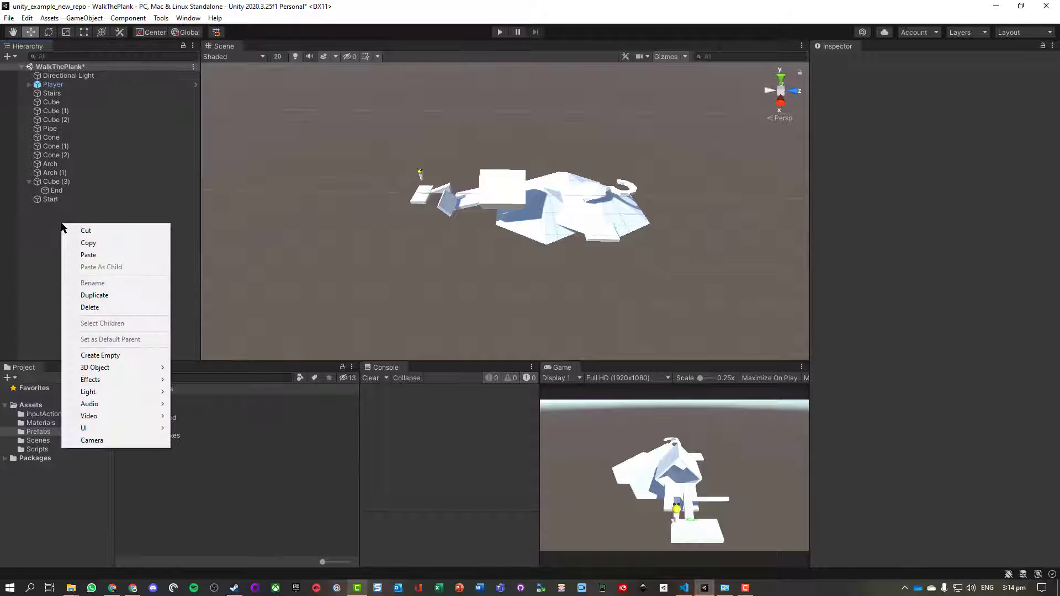
left_click(138, 367)
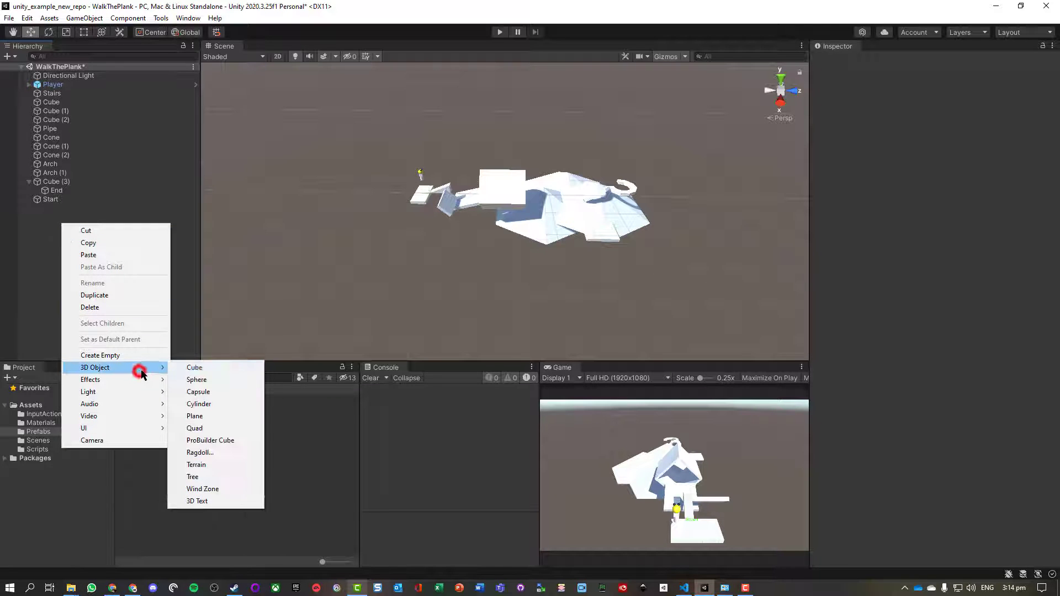
left_click(215, 416)
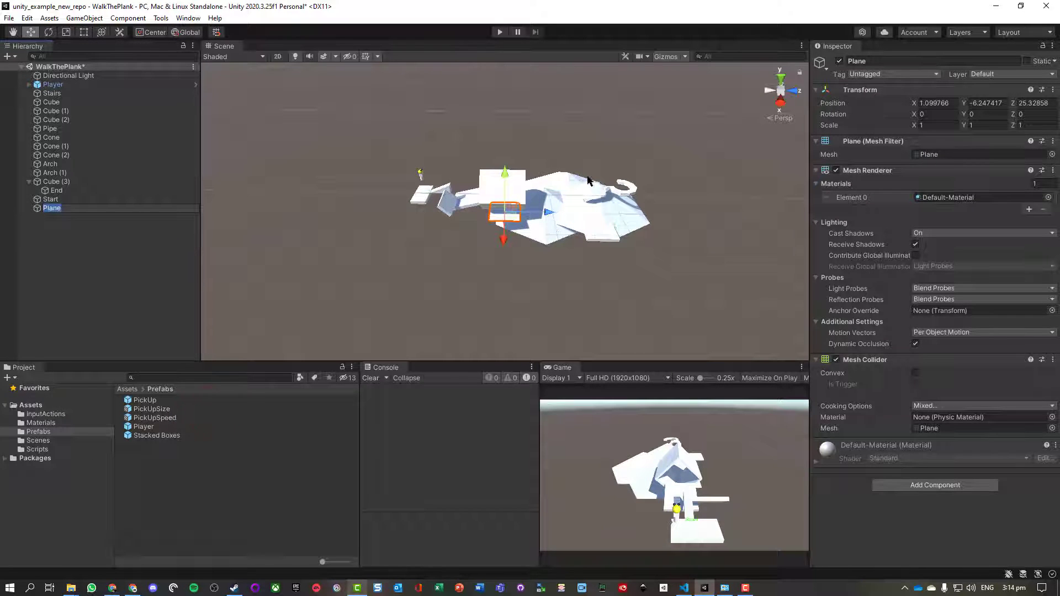
left_click(946, 105)
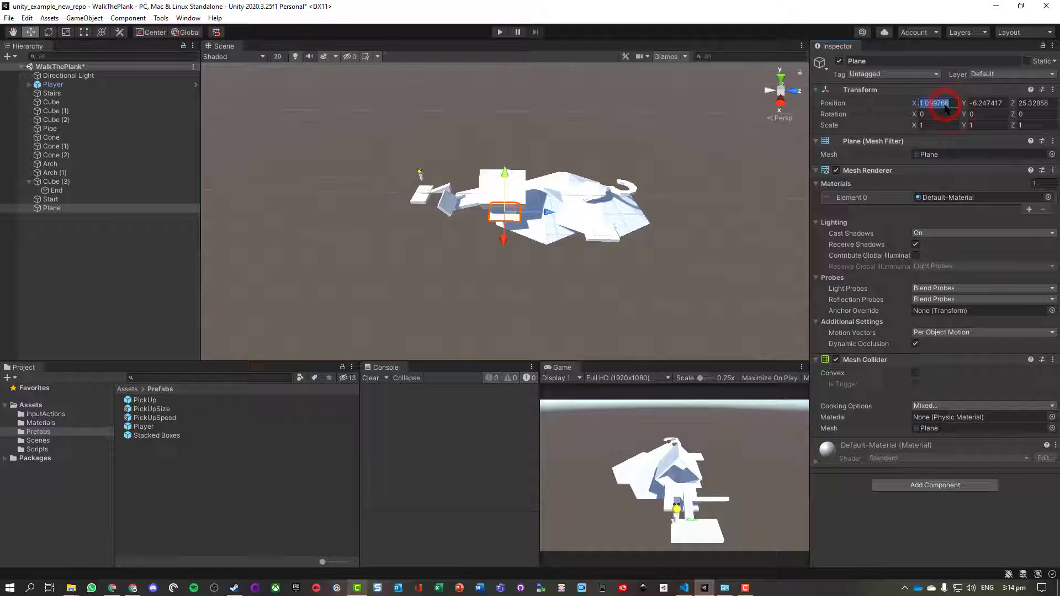
type("0")
left_click(977, 103)
type("0")
left_click(1032, 104)
type("0")
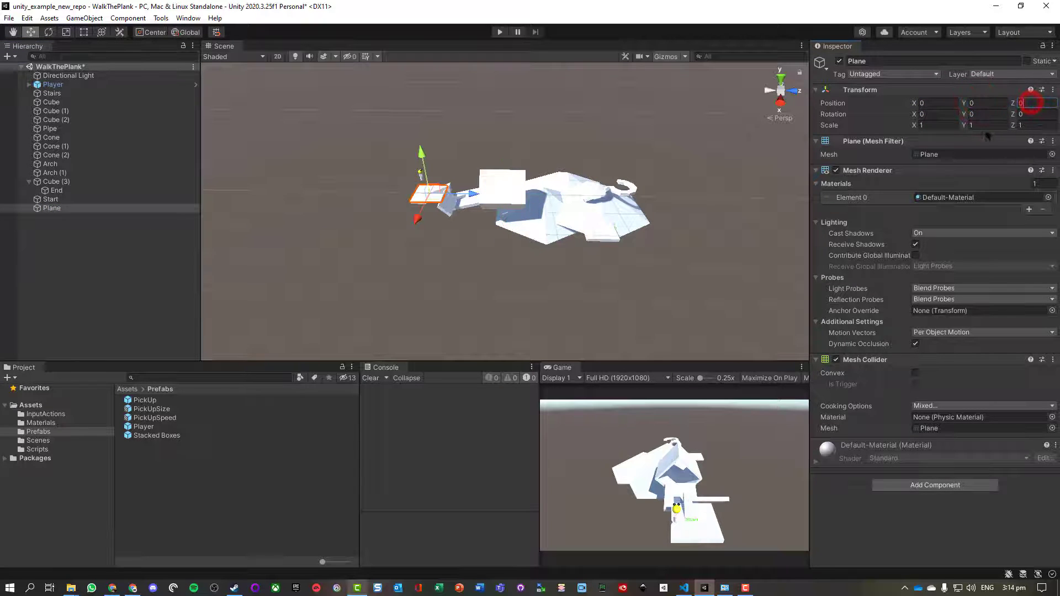
Step: Set the plane's scale to 20 on both X and Z
left_click(936, 125)
type("20")
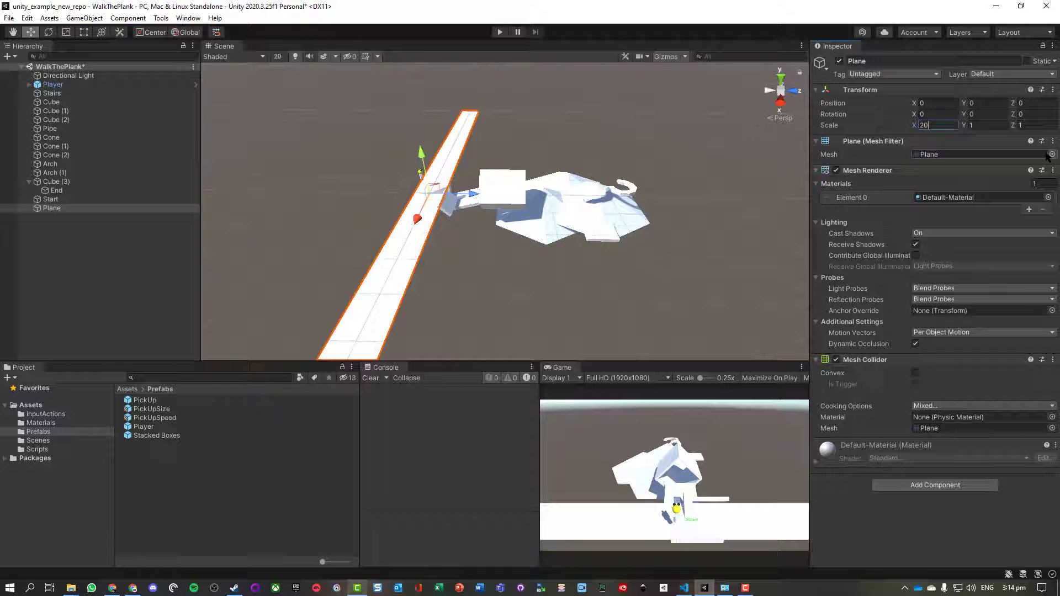
left_click(1033, 125)
type("20")
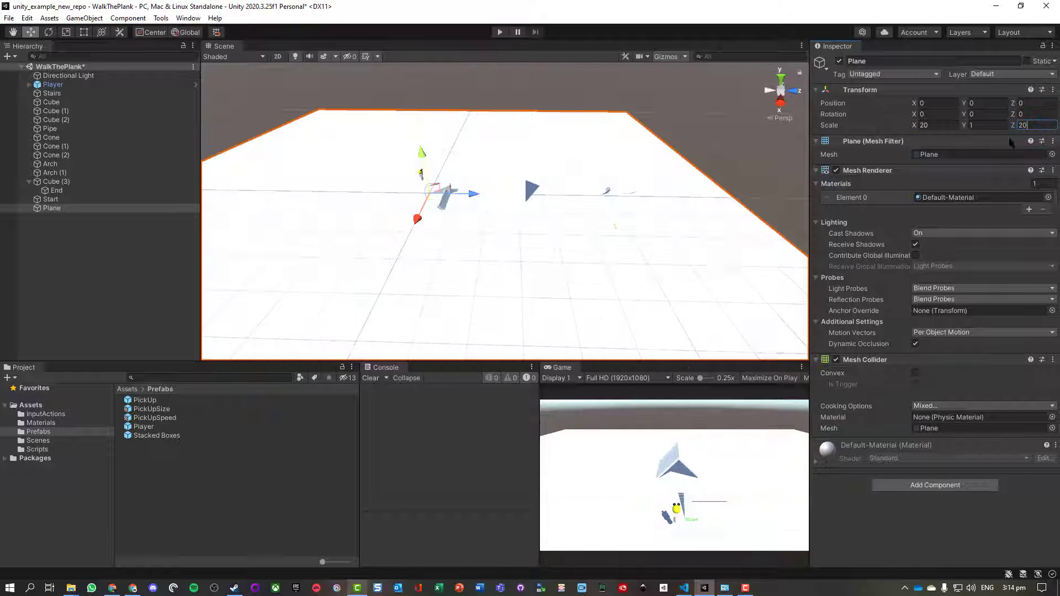
scroll(652, 170, "down", 1)
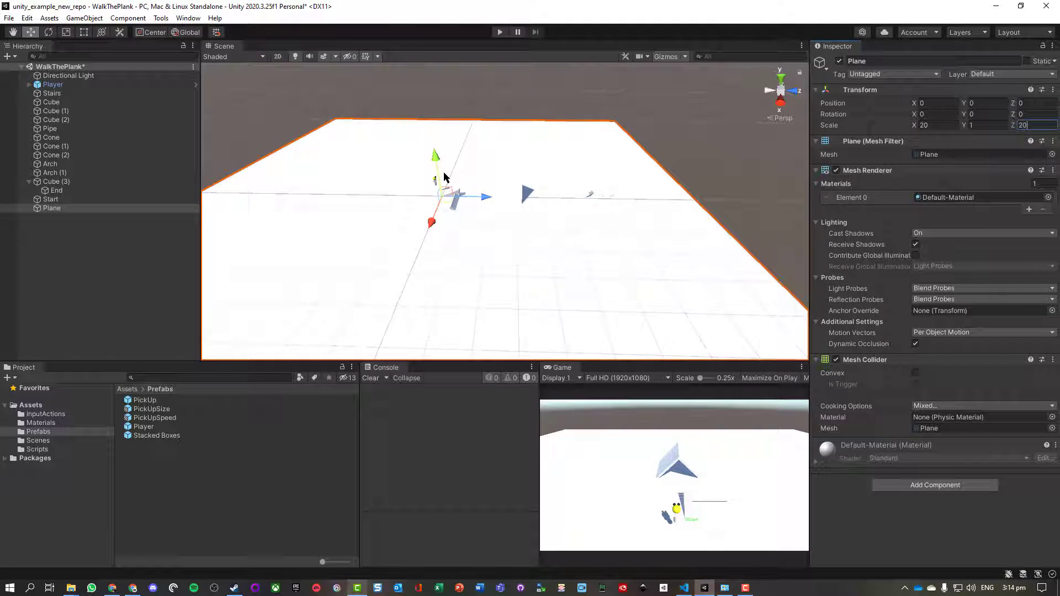
scroll(444, 176, "up", 2)
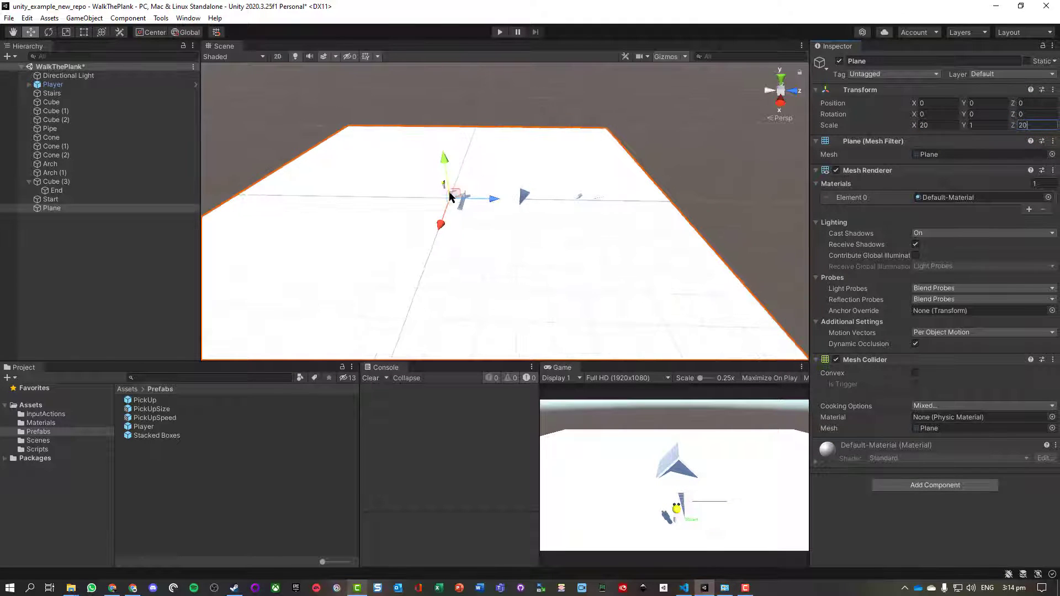
Step: Set the plane's scale to 15 on both X and Z
left_click(953, 126)
type("15")
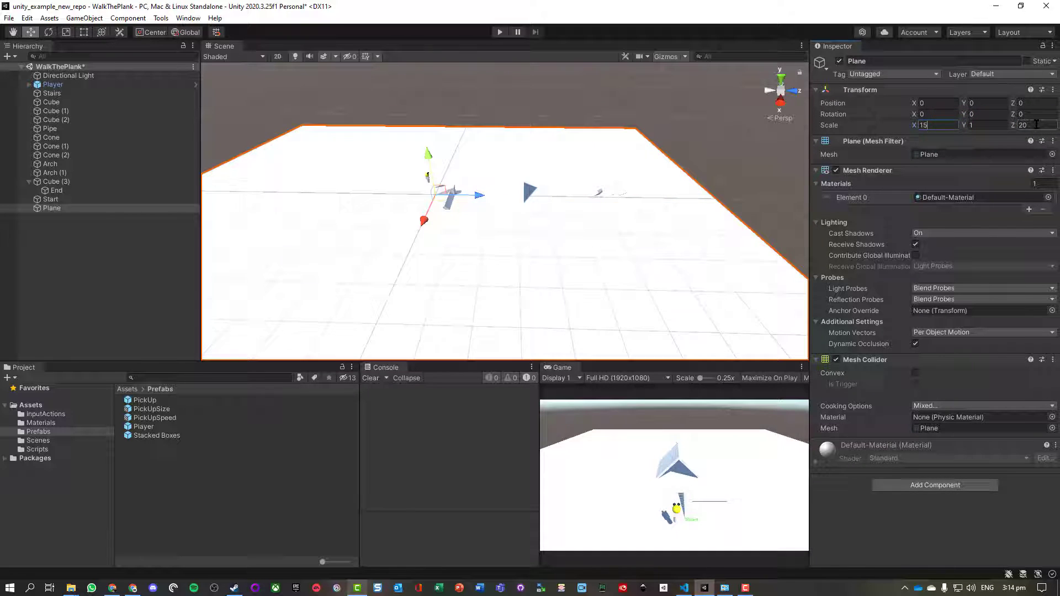
left_click(1036, 125)
type("15")
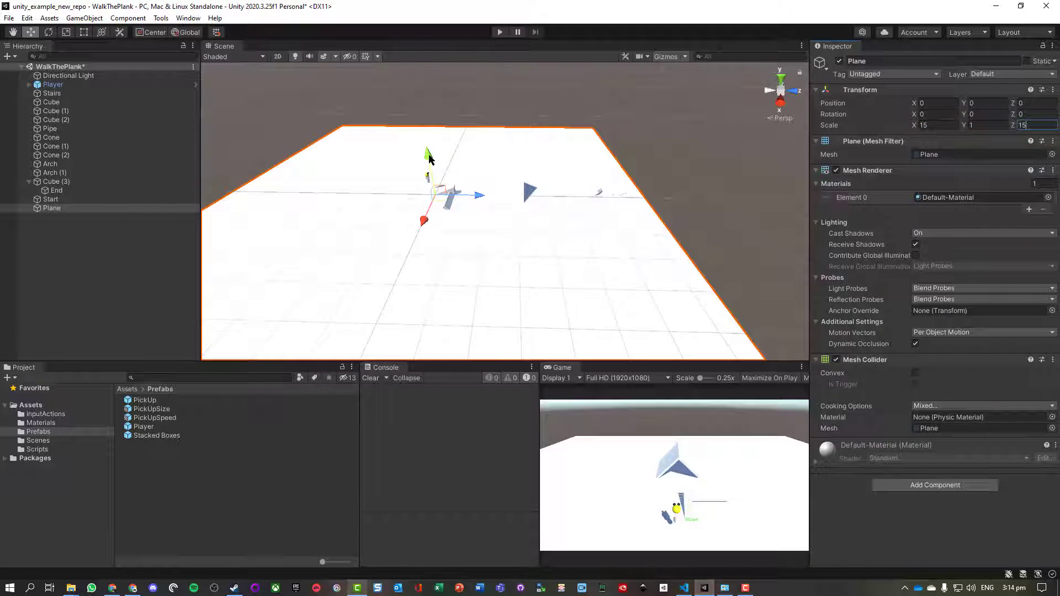
Step: Move the plane beneath the level to about Y -17.1 and Z 32.7, and apply the Ground material to it
left_click_drag(429, 155, 436, 195)
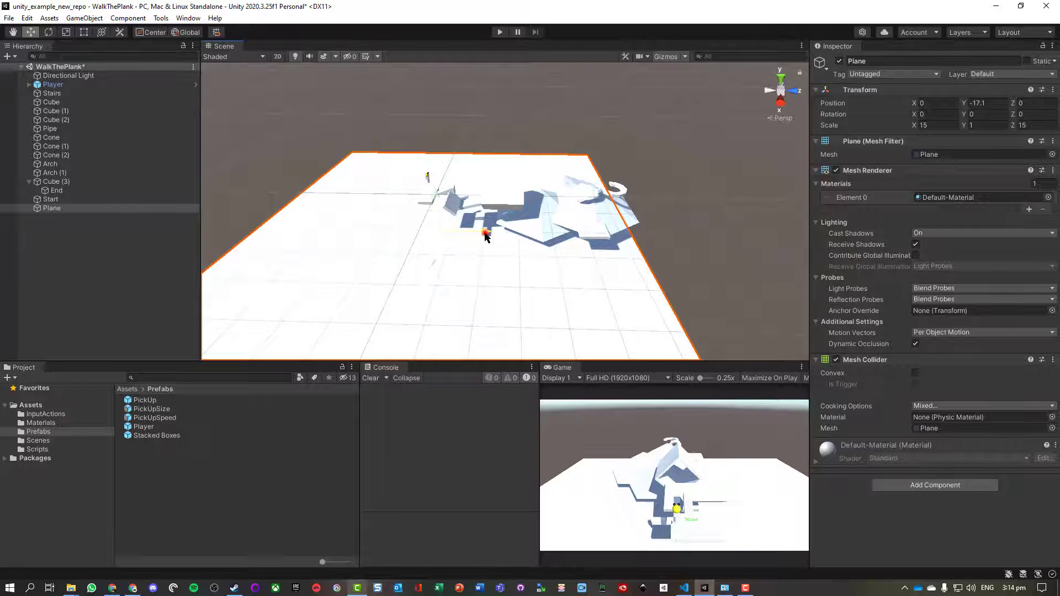
left_click_drag(485, 234, 575, 243)
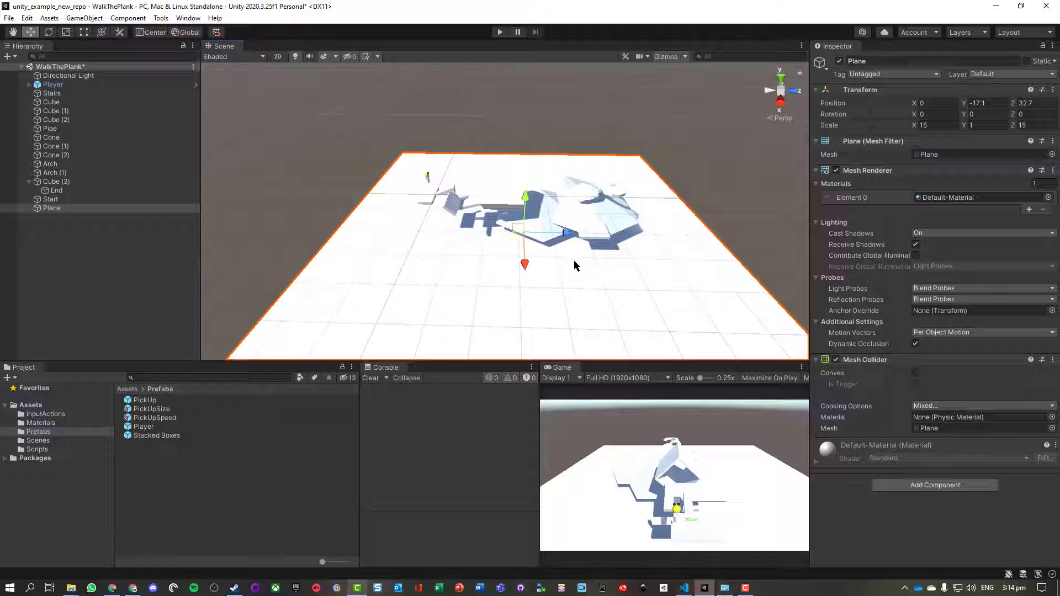
left_click(47, 423)
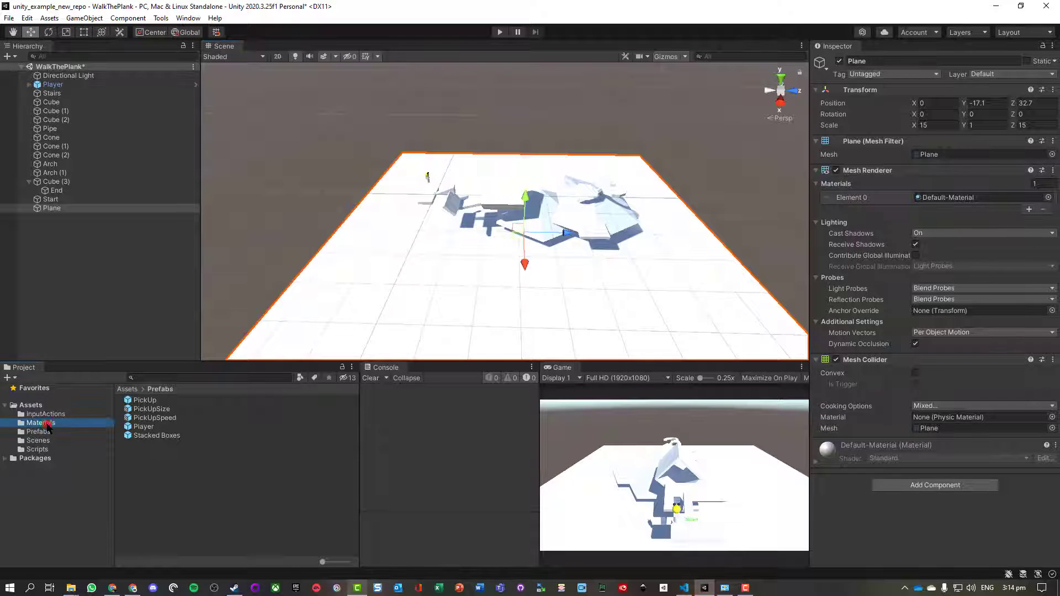
left_click_drag(148, 411, 396, 307)
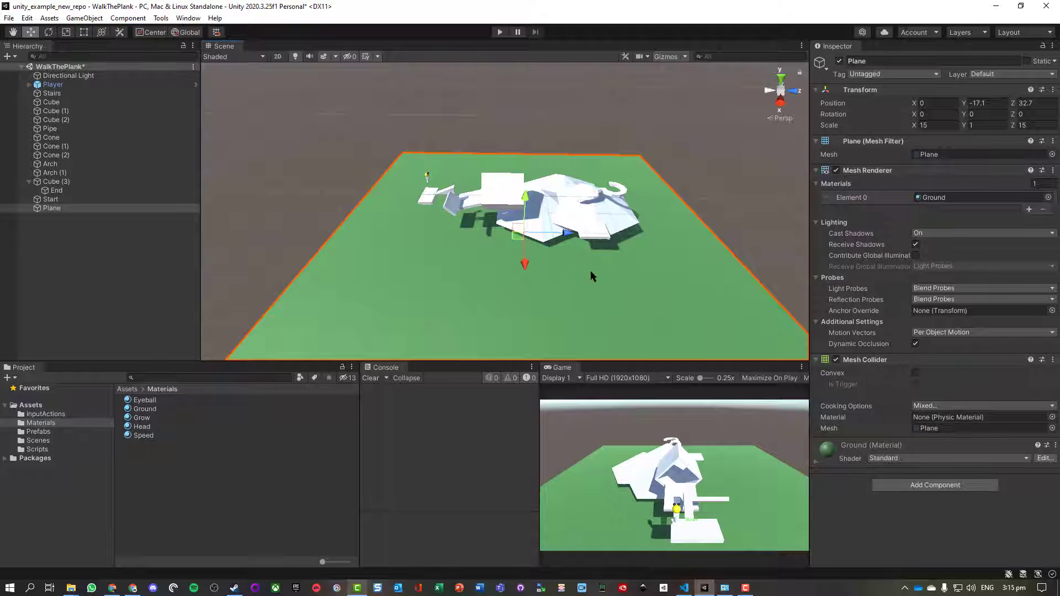
Step: Play-test the scene by walking the player off the start platform onto the ground plane, and stop the game
left_click(500, 32)
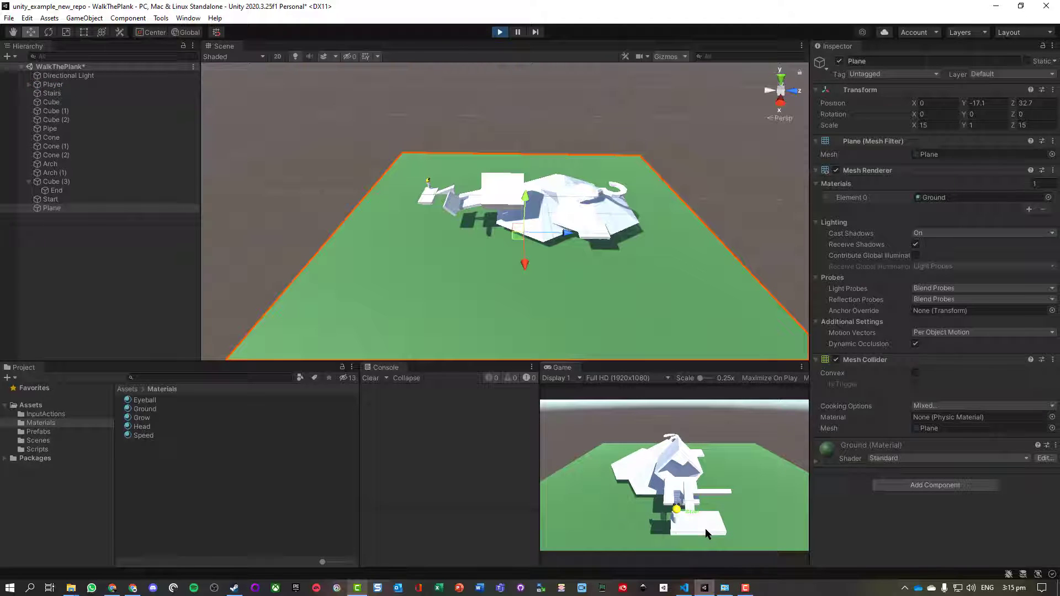
key("w")
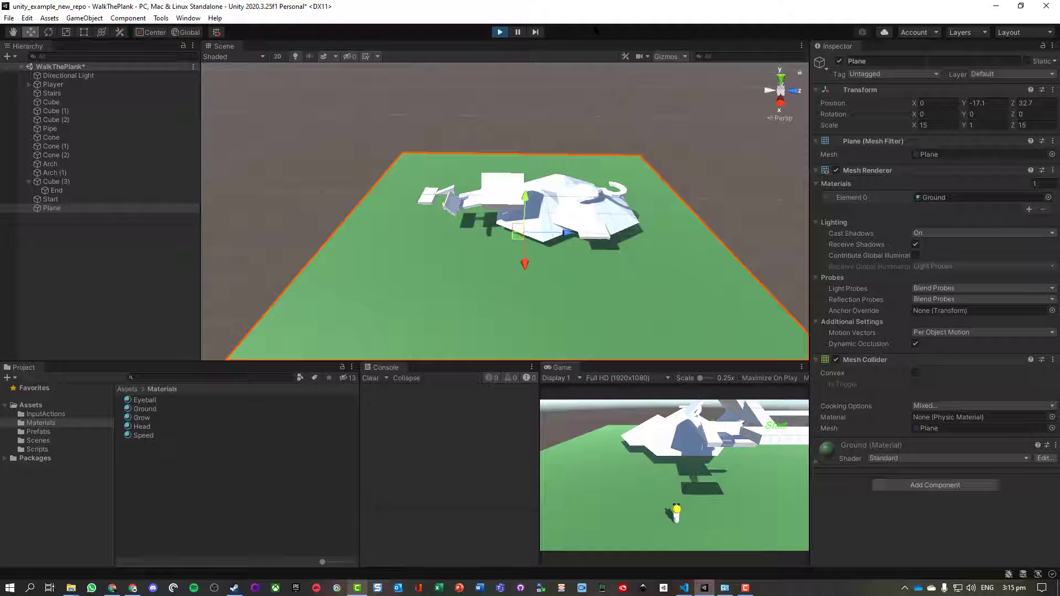
left_click(499, 32)
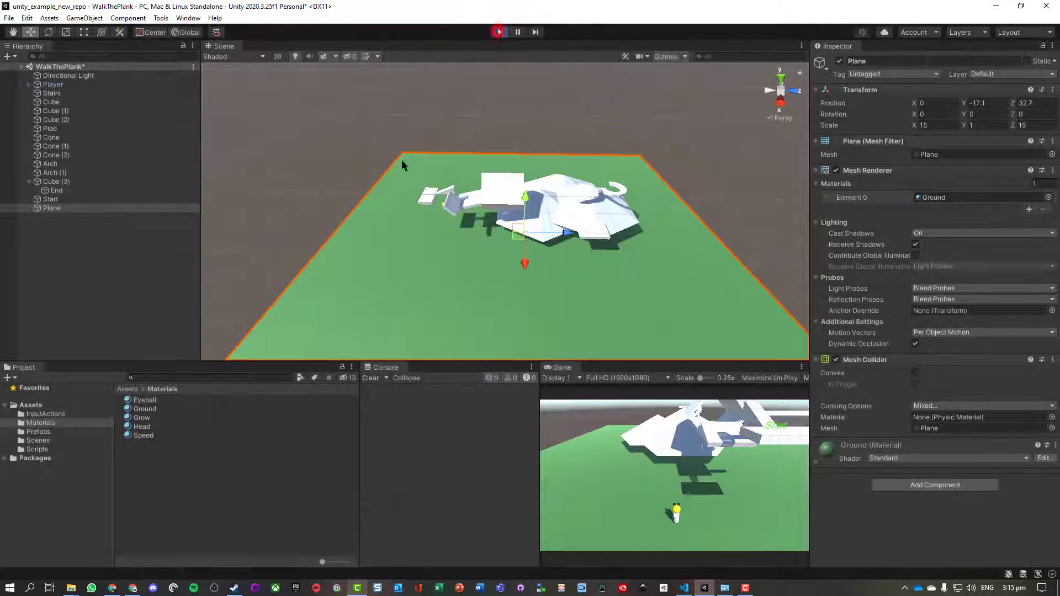
Step: Enable Convex and Is Trigger on the plane's Mesh Collider, and play-test the player's fall onto the plane
left_click(52, 208)
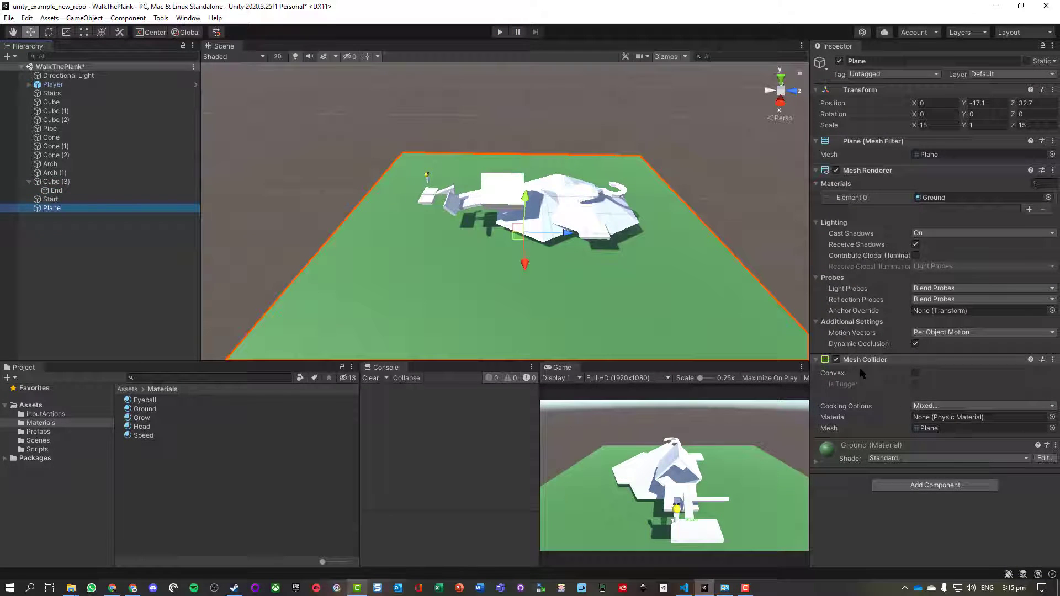
left_click(915, 374)
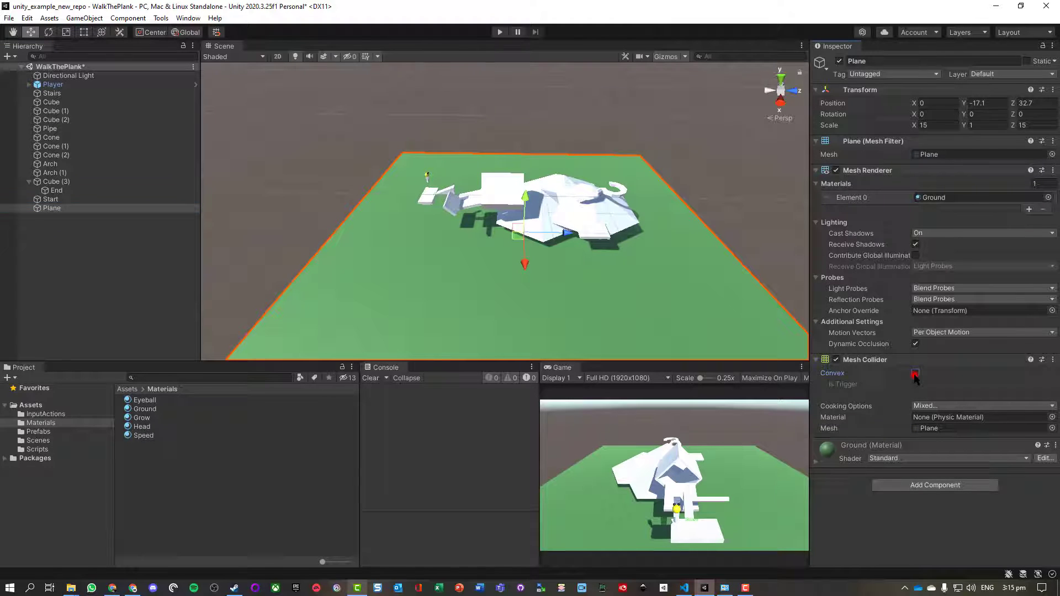
left_click(915, 385)
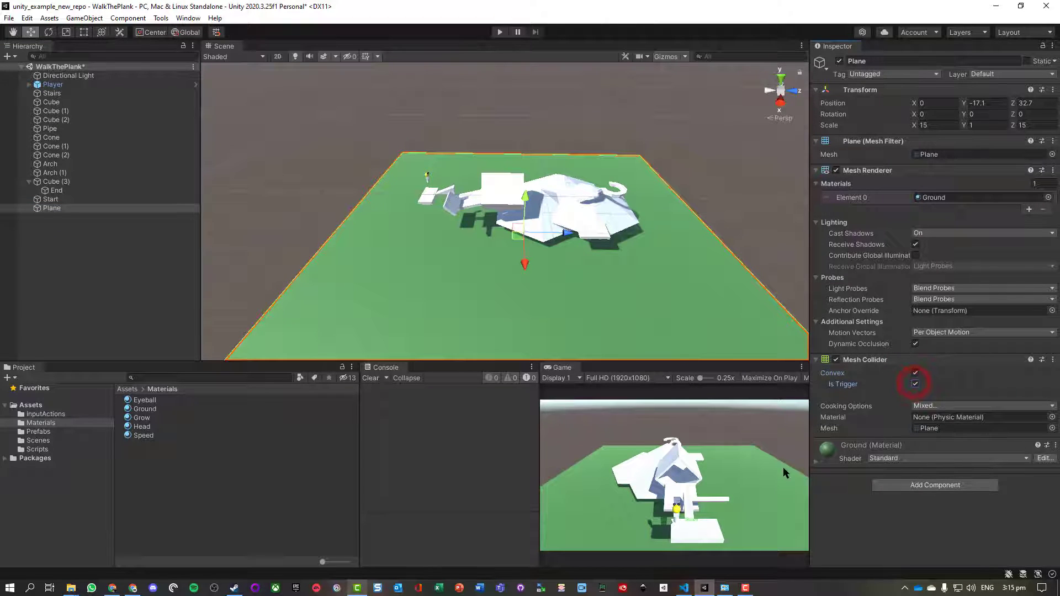
left_click(499, 32)
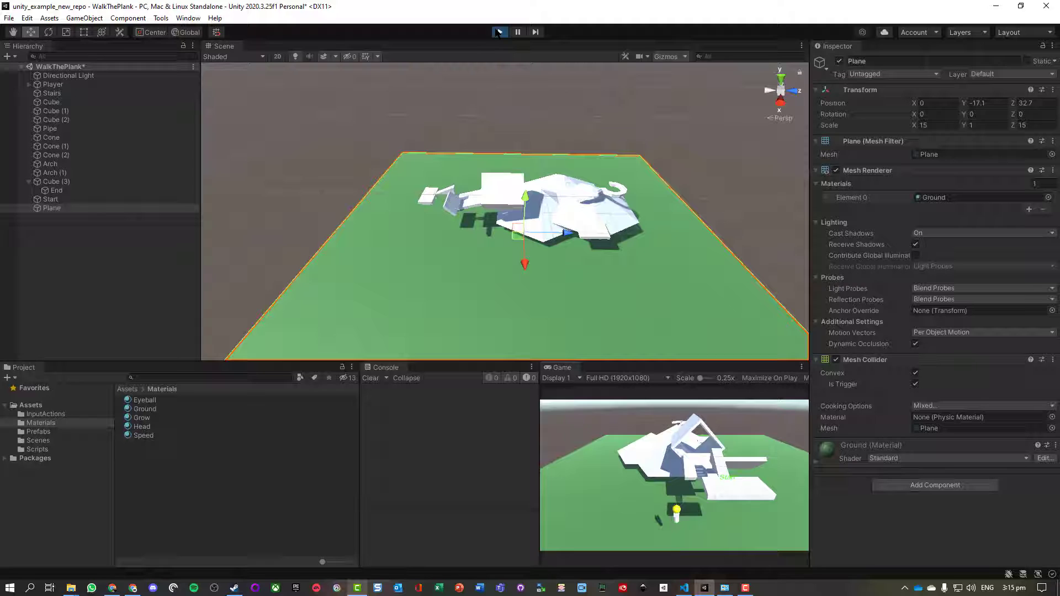
left_click(499, 32)
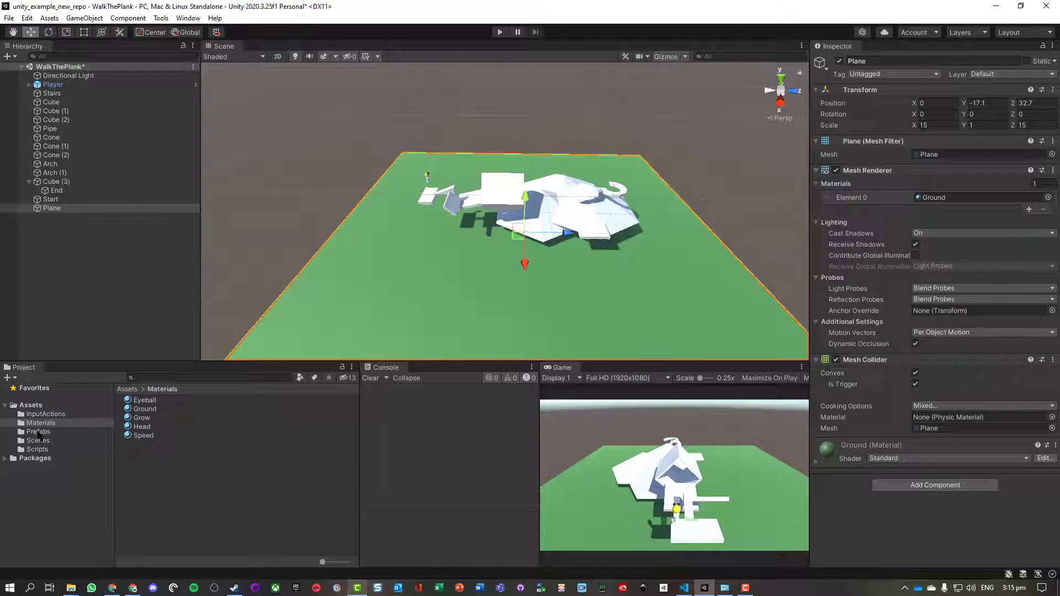
Step: Assign the Player tag to the root of the Player prefab, return to the WalkThePlank scene and save it
left_click(38, 432)
double_click(142, 427)
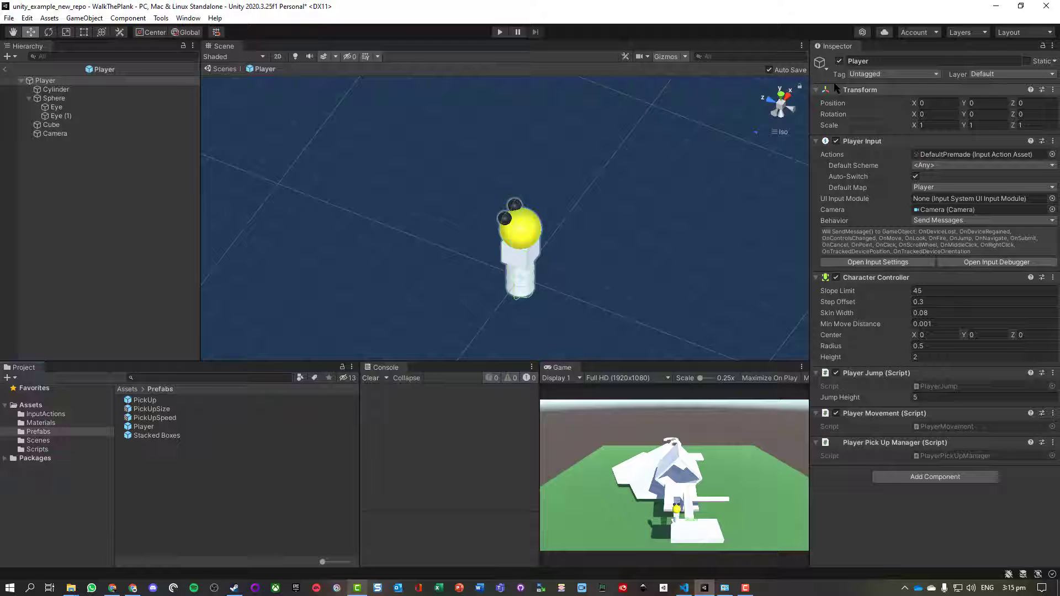
left_click(882, 76)
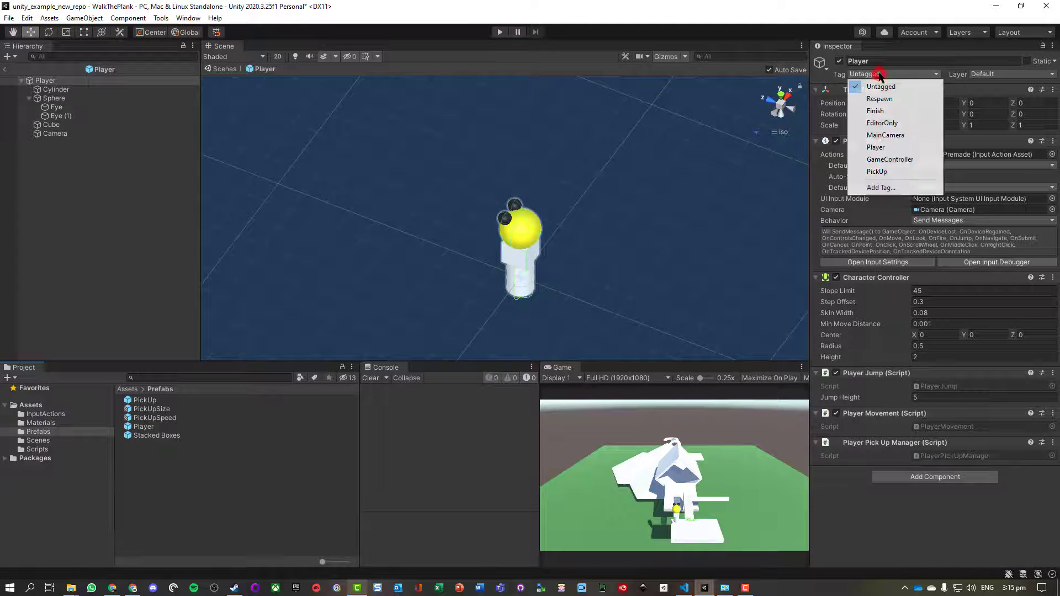
left_click(887, 148)
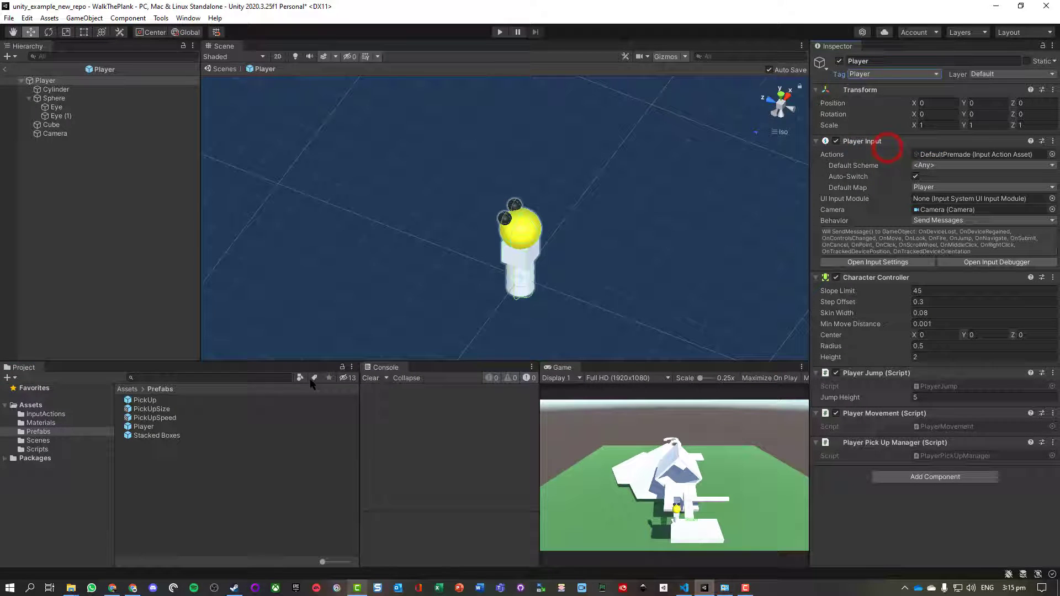
left_click(7, 67)
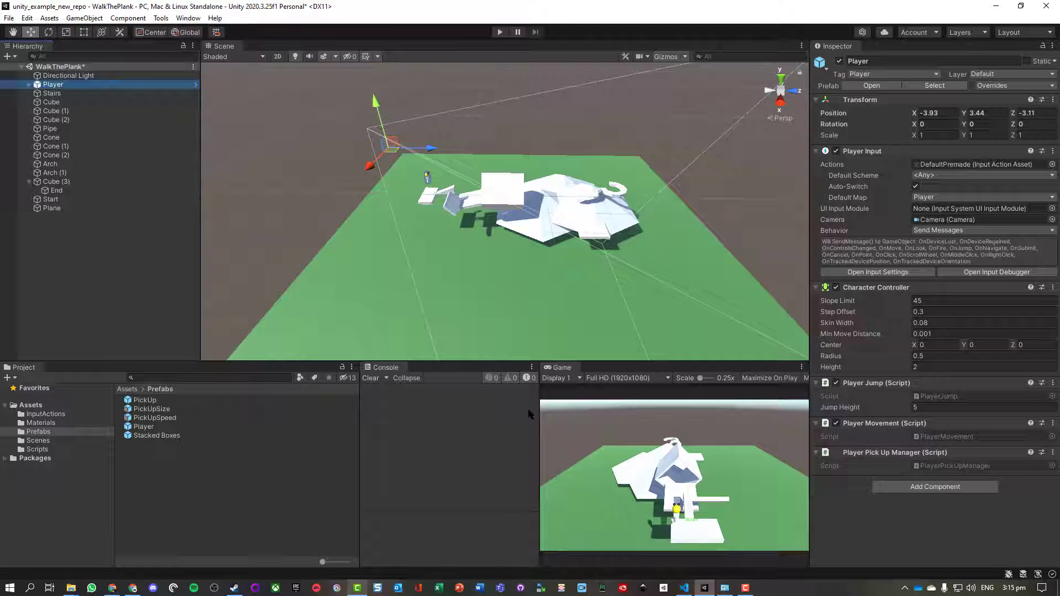
key("ctrl+s")
Step: Create a C# script named ReloadScene in the Scripts folder
left_click(173, 475)
left_click(33, 449)
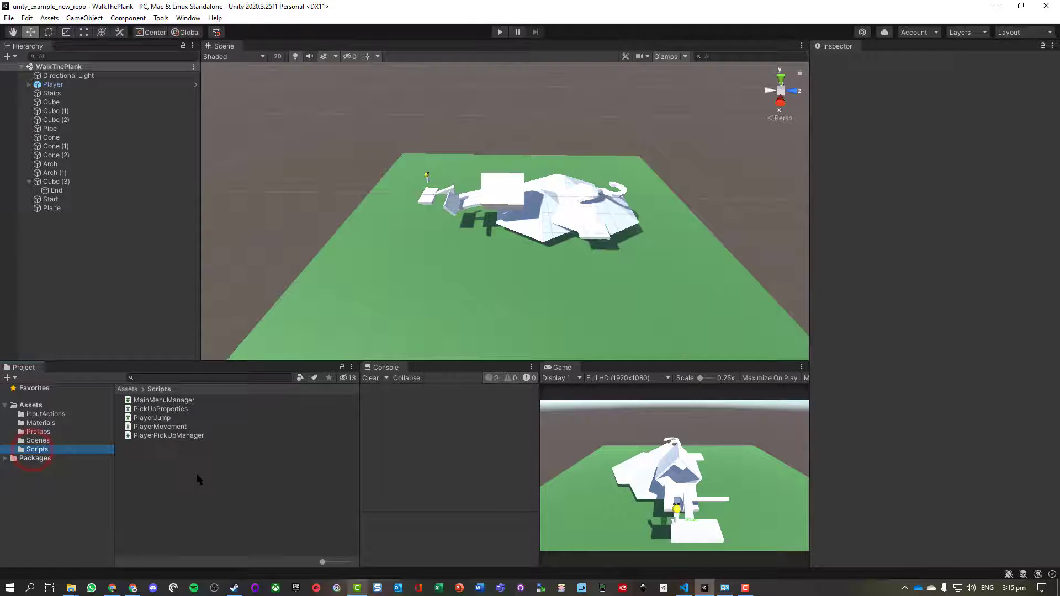
right_click(157, 458)
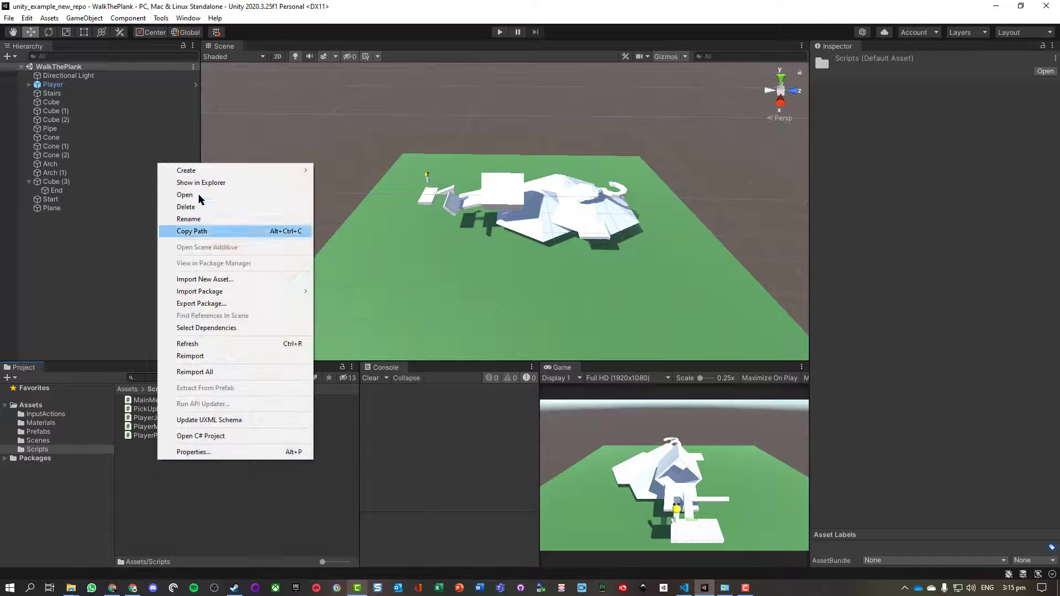
mouse_move(202, 173)
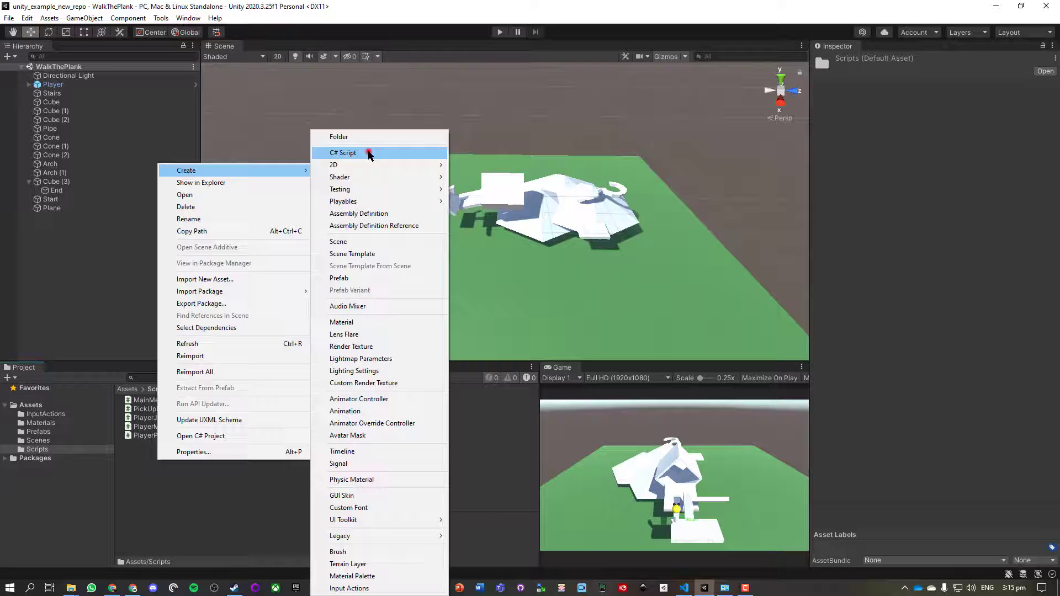
left_click(369, 154)
type("RElo")
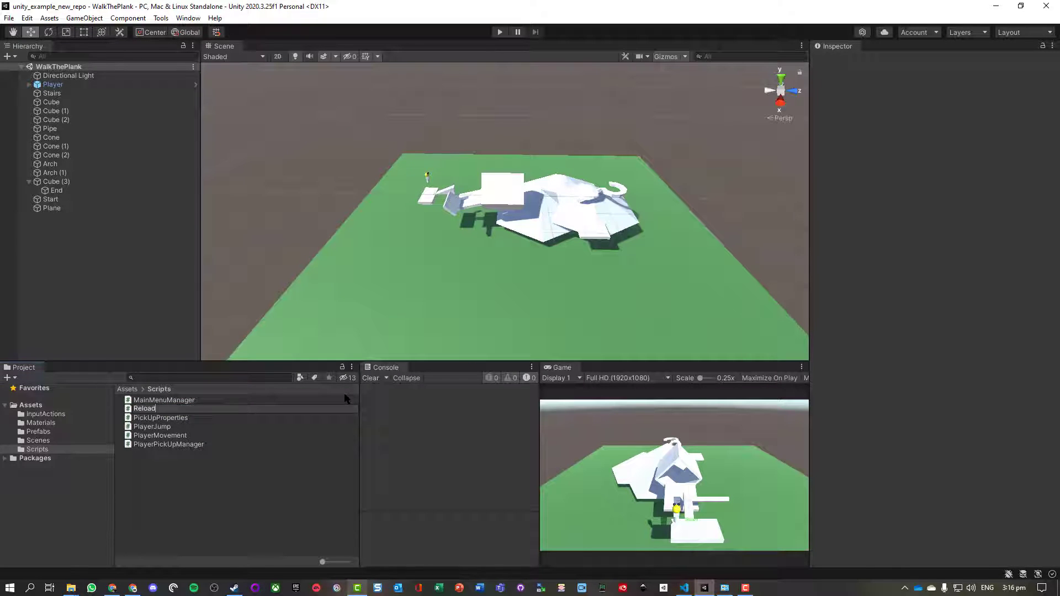
key("Return")
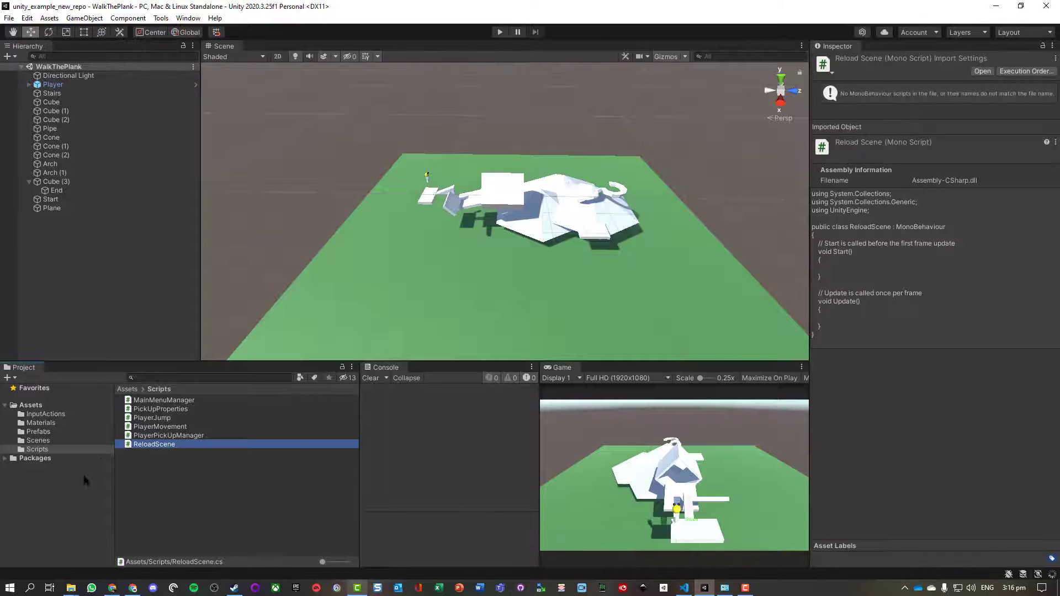
Step: Open the ReloadScene script in Visual Studio Code and add the directive "using UnityEngine.SceneManagement;" below the existing ones
double_click(151, 444)
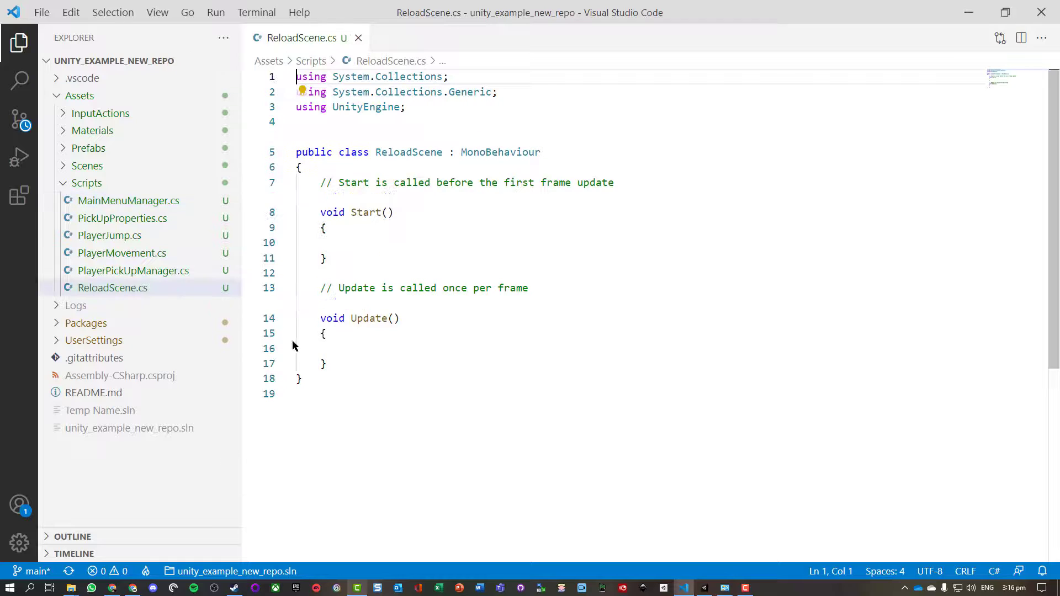
left_click(366, 119)
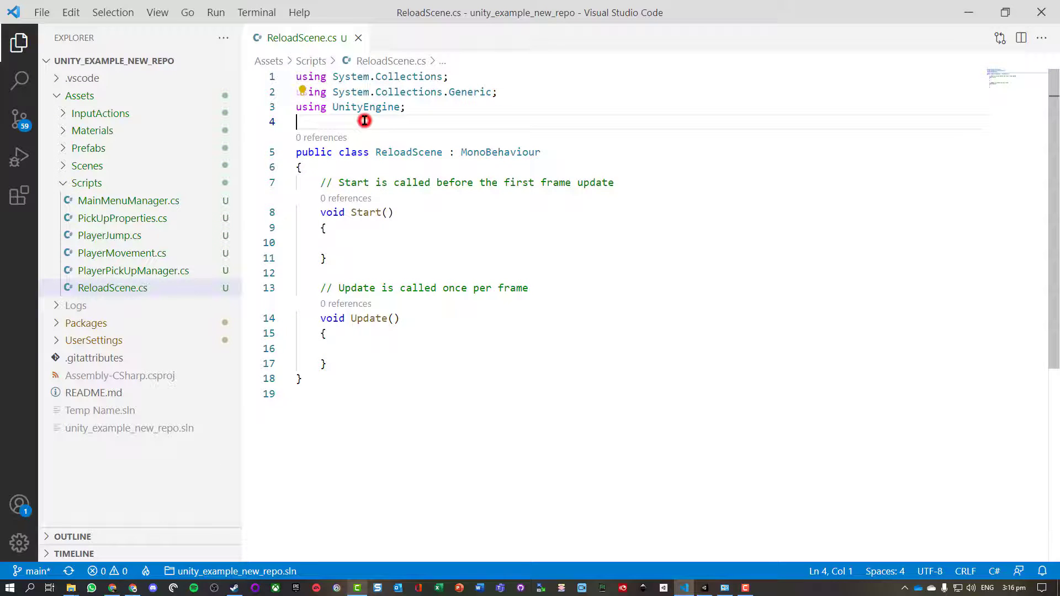
key("Return")
type("using Un")
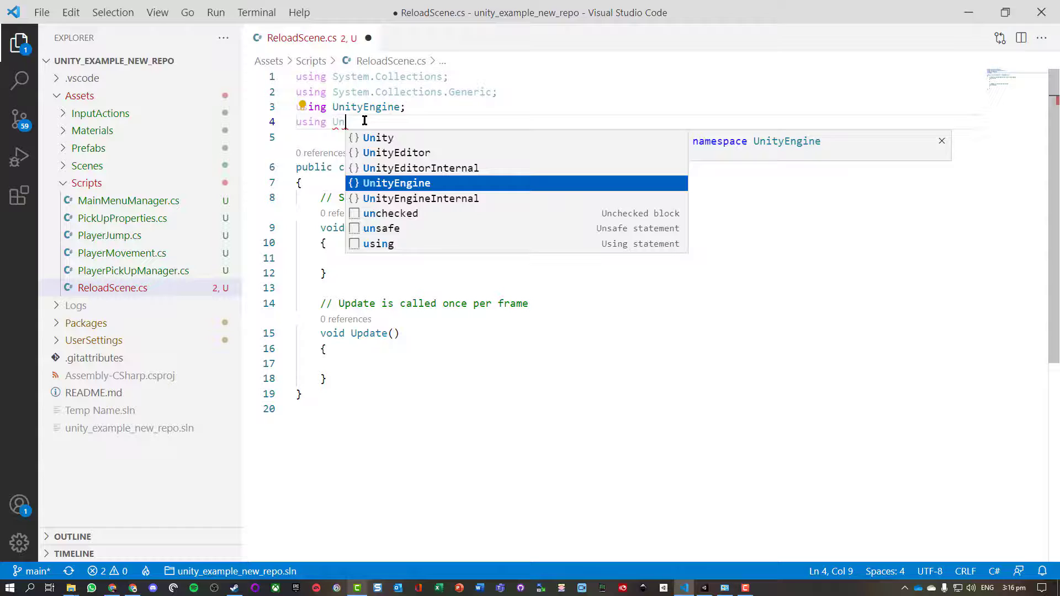
key("Tab")
type(".E")
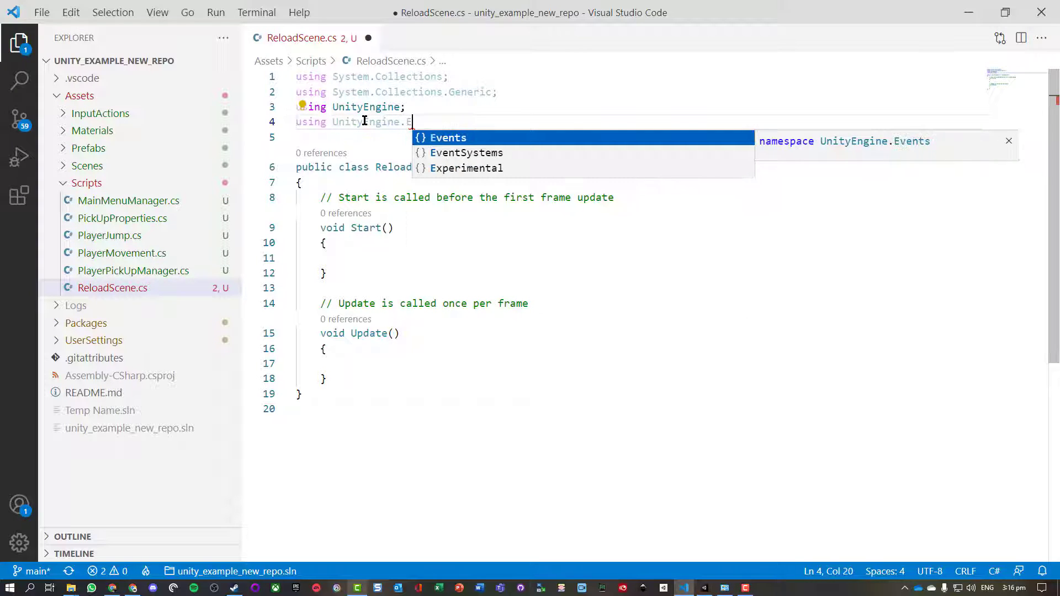
key("BackSpace")
type("Sce")
key("Tab")
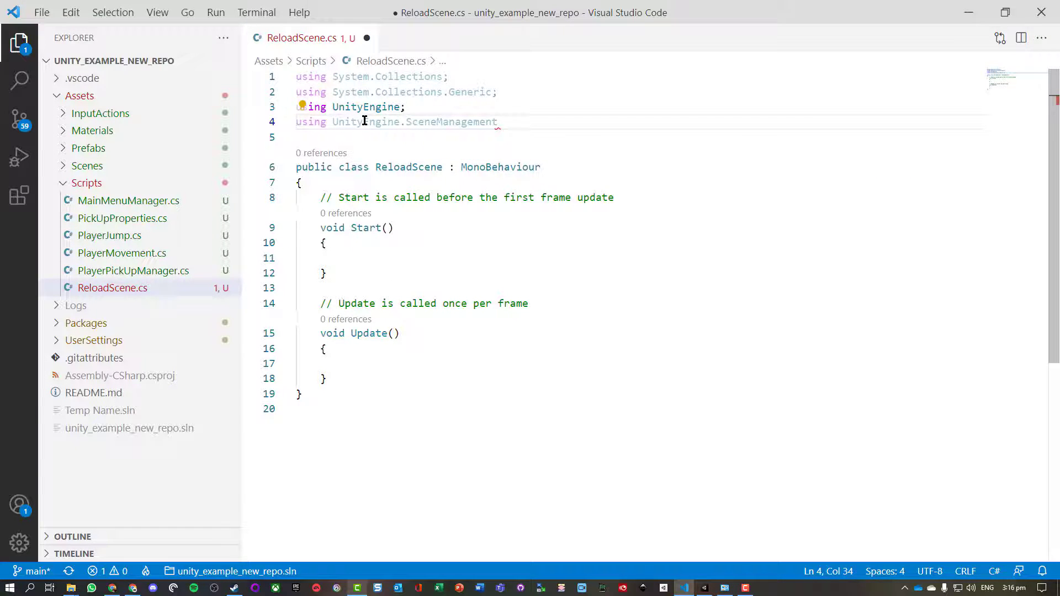
type(";")
Step: Delete the default Start and Update methods with their comments from the ReloadScene class
key("Down")
key("Down")
key("Down")
key("Down")
key("Down")
key("Down")
key("Down")
key("Down")
key("Down")
key("Down")
key("Up")
key("Up")
key("Up")
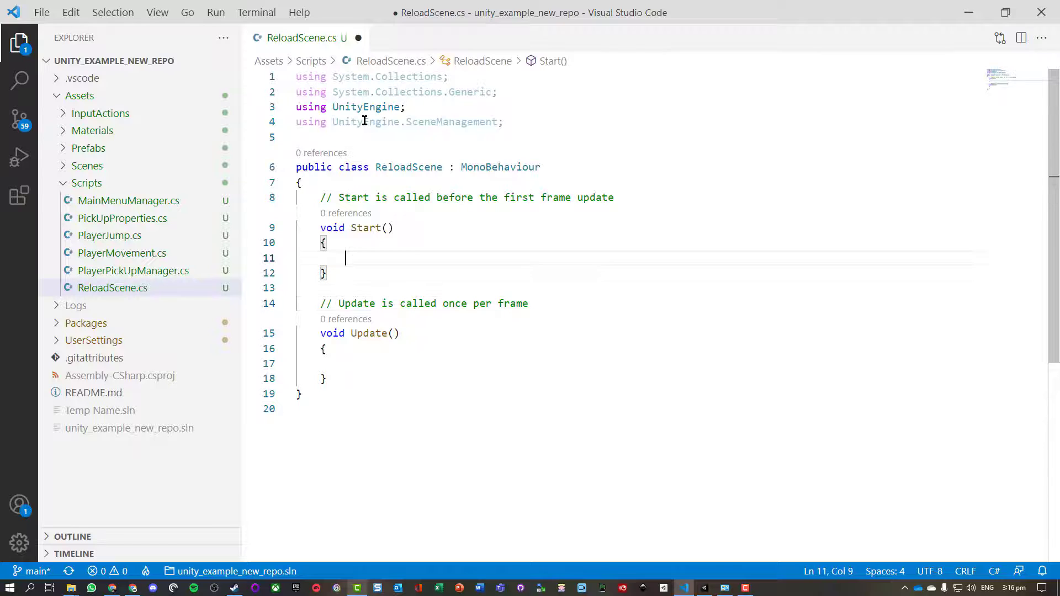
key("Up")
key("Up")
key("Up")
key("Home")
key("shift+Down")
key("shift+Down")
key("shift+Down")
key("shift+Down")
key("shift+Down")
key("shift+Down")
key("shift+Down")
key("shift+Down")
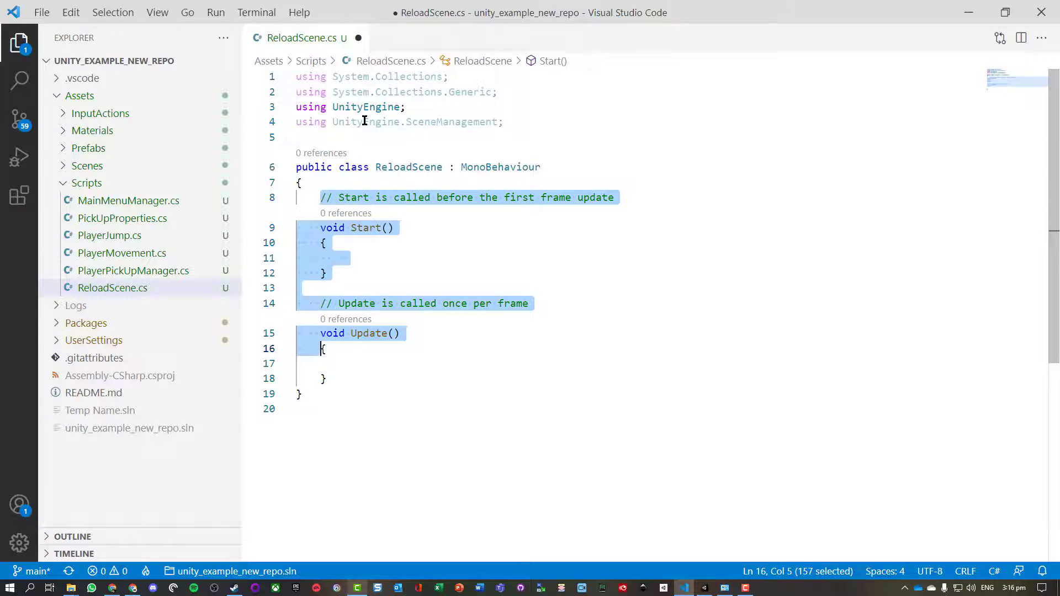
key("shift+Down")
key("shift+Down")
key("shift+End")
key("Delete")
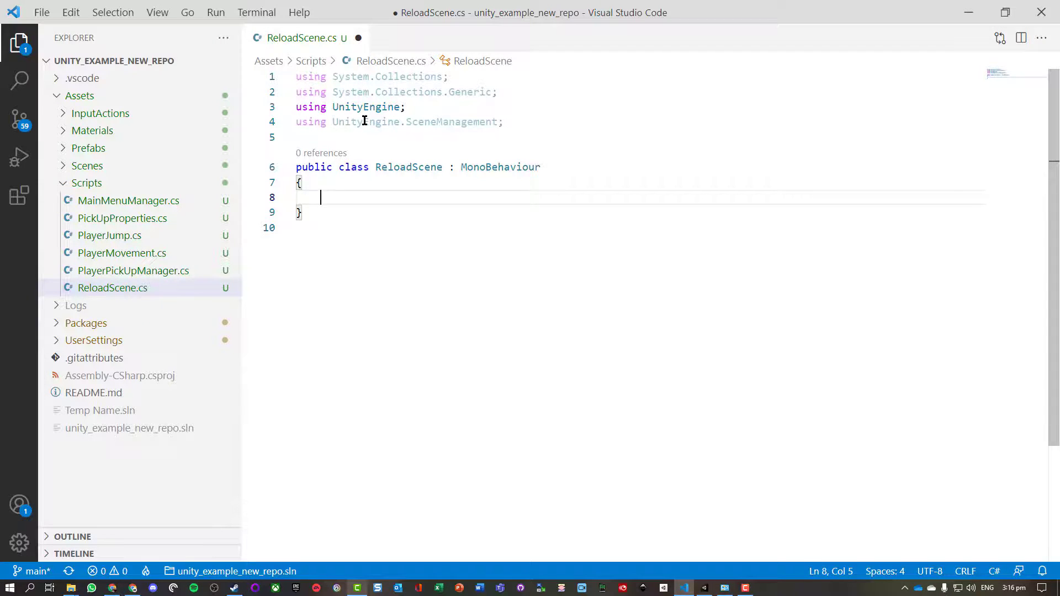
Step: Add an empty method "void OnTriggerEnter(Collider col)" to the ReloadScene class
type("void On")
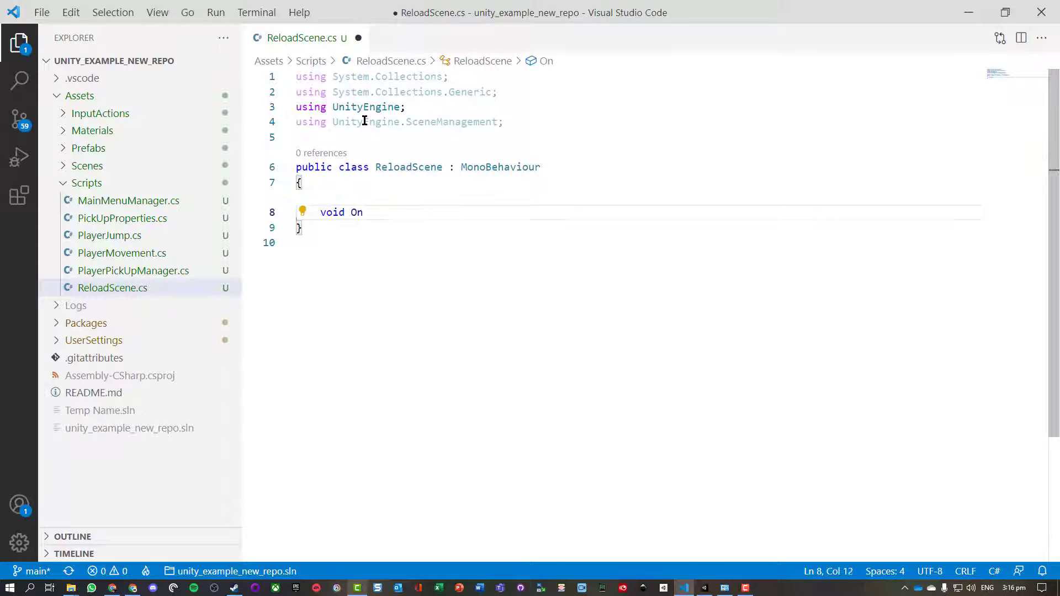
type("Trig")
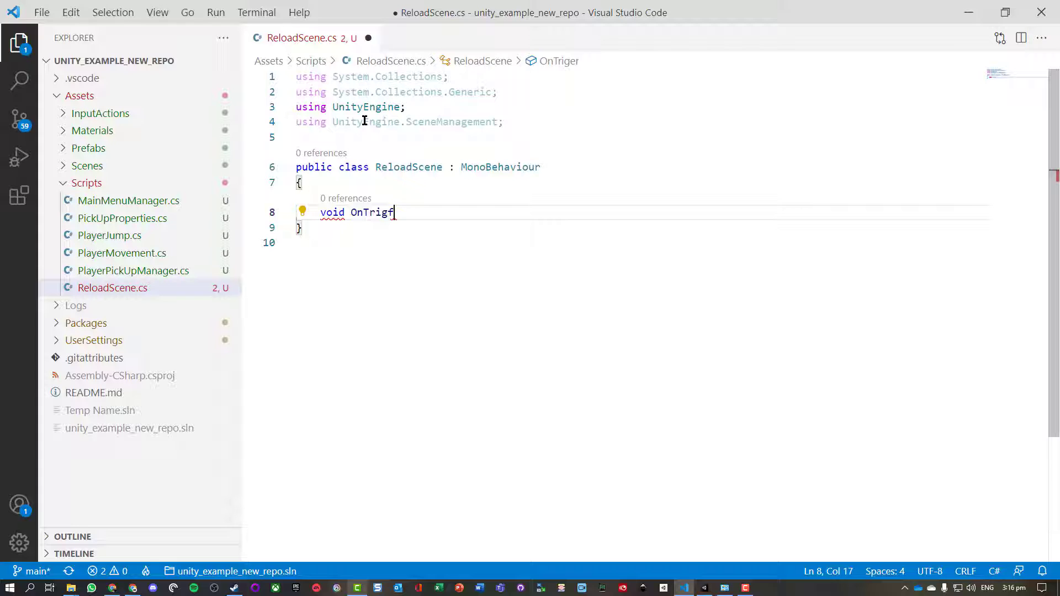
type("gerEnter")
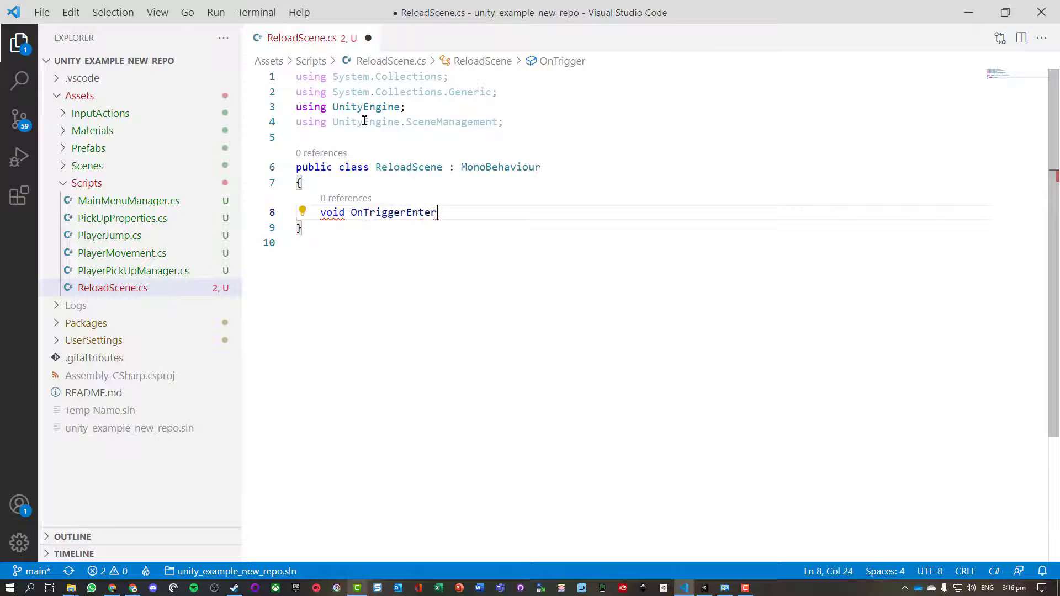
type("(Coll")
key("Tab")
type("c")
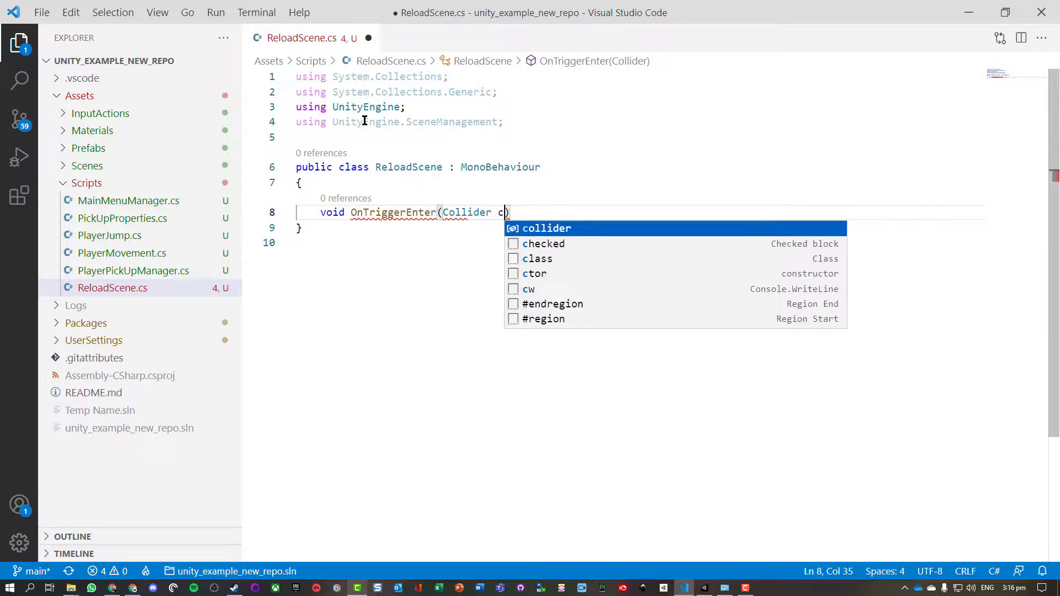
type("ol")
key("Escape")
type(") ")
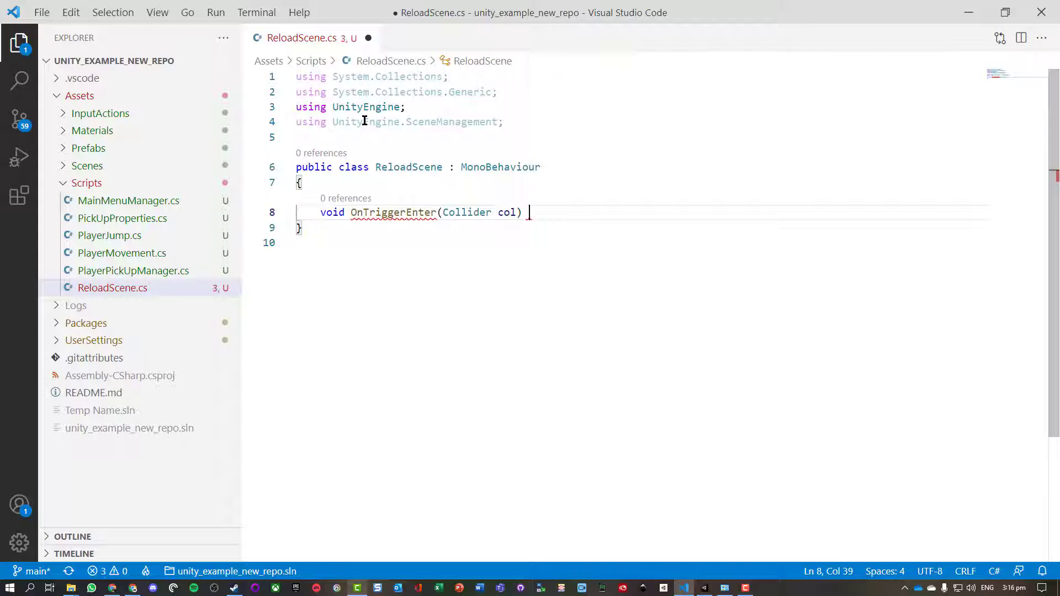
type("{")
key("BackSpace")
type("{")
key("Return")
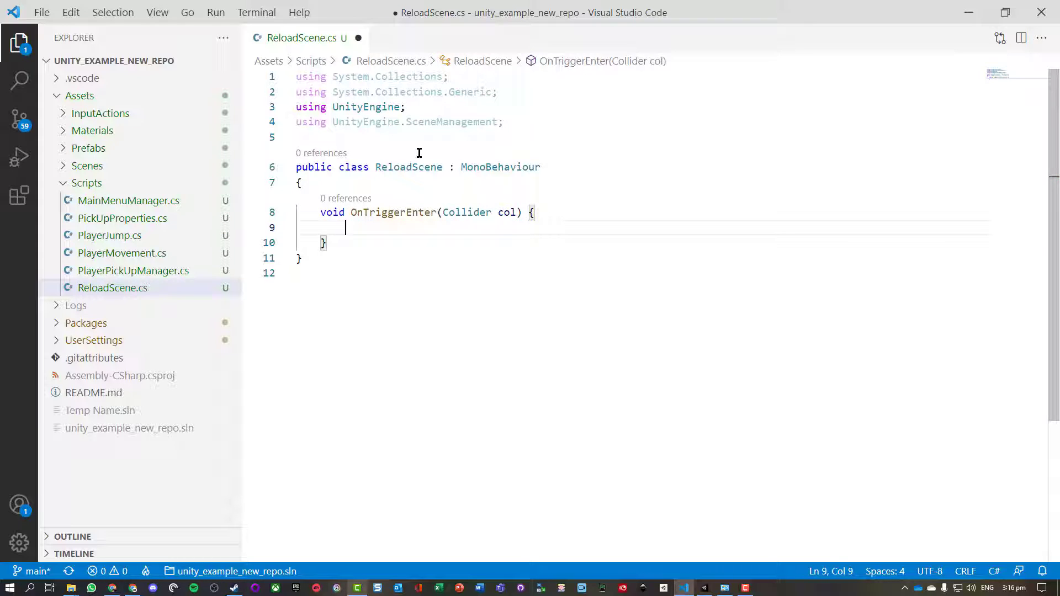
Step: Inside OnTriggerEnter, add an if block with the condition col.CompareTag("Player")
type("if(cool")
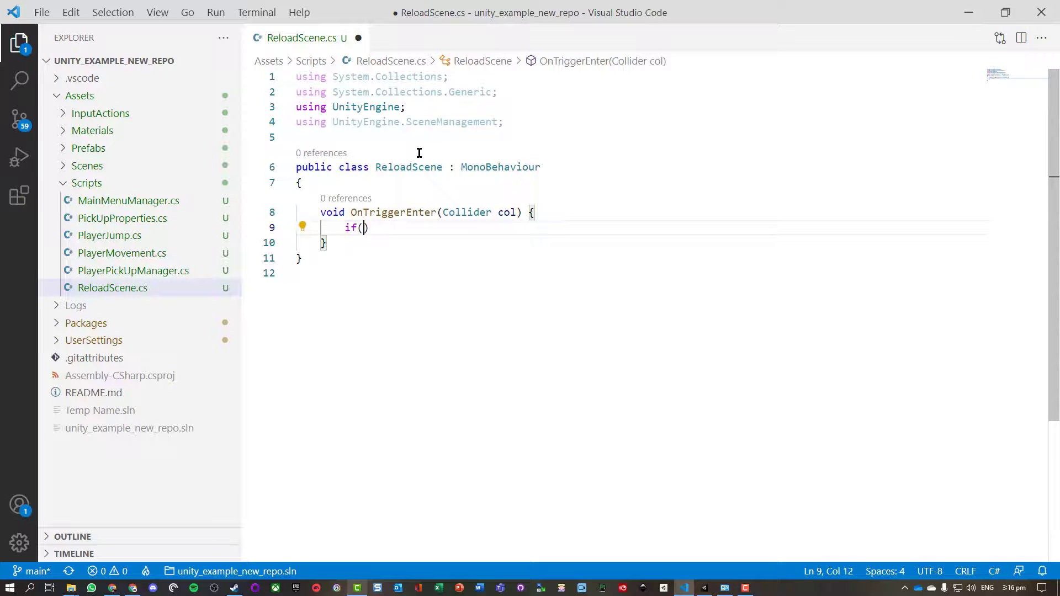
key("BackSpace")
key("BackSpace")
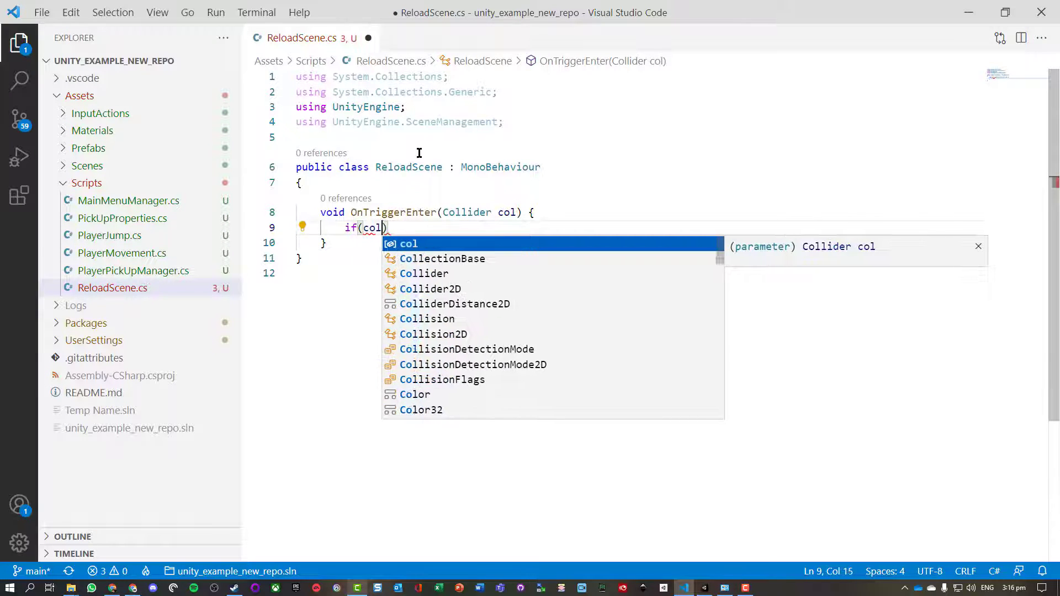
type("l.C")
key("Tab")
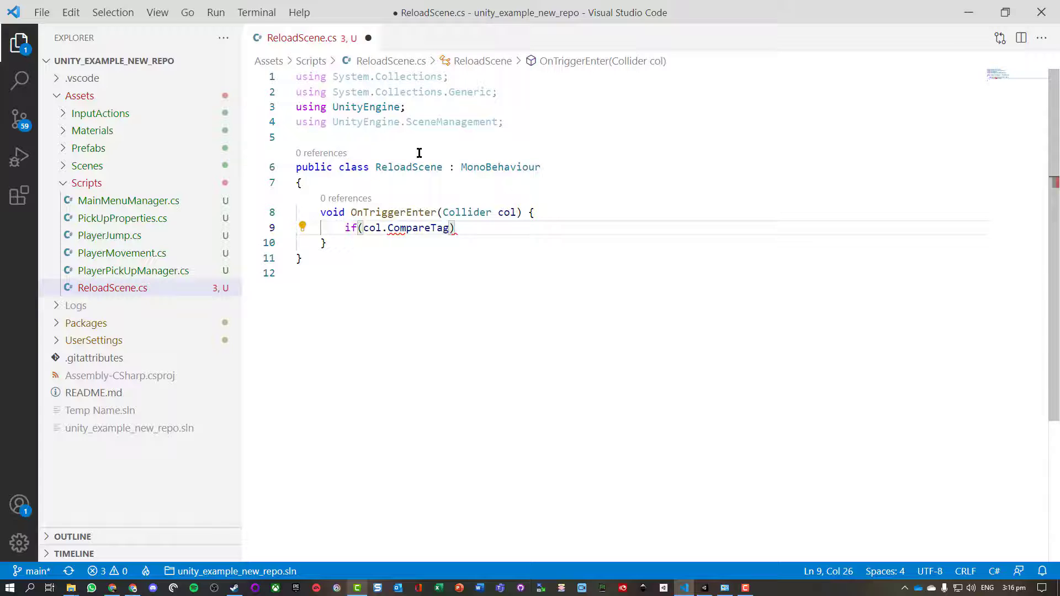
type("(")
type("\"Player")
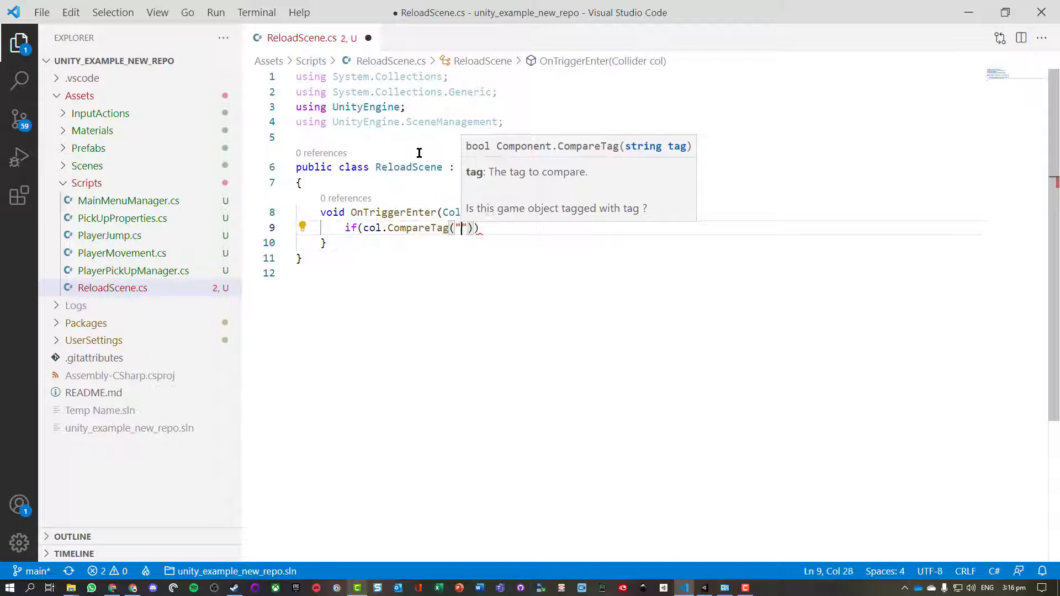
type("\")) {")
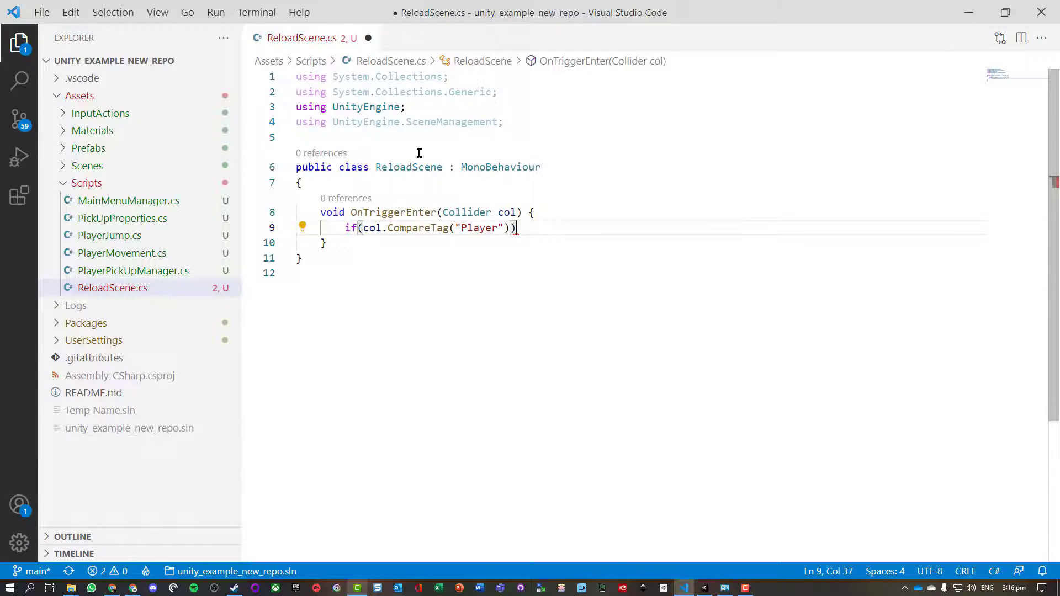
key("Return")
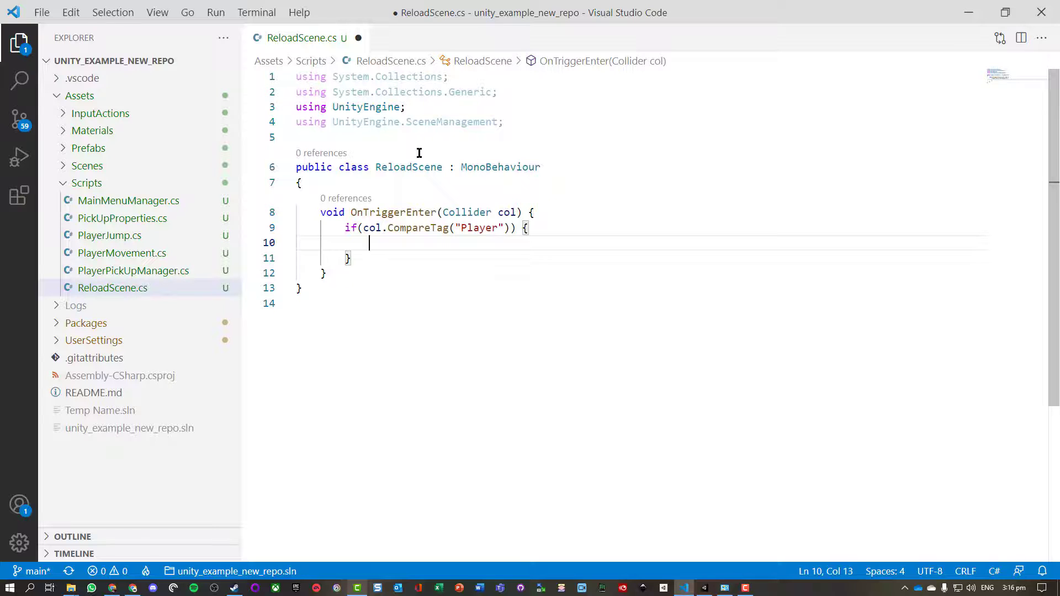
Step: Inside the if block, add "SceneManager.LoadScene(SceneManager.GetActiveScene().name);" and save the script
type("SceneManager.")
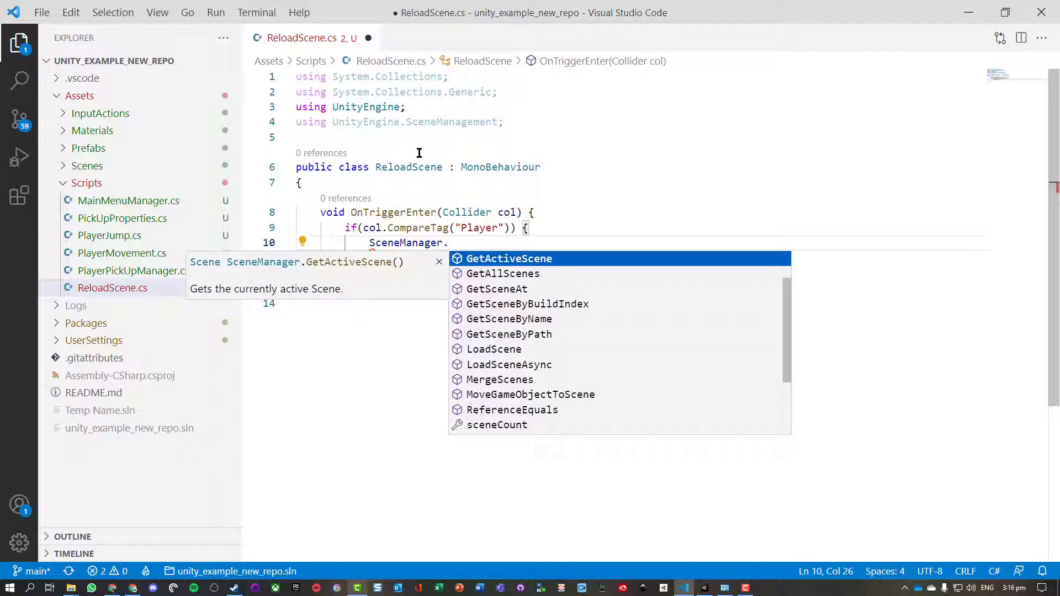
type("Load")
key("Tab")
type("(")
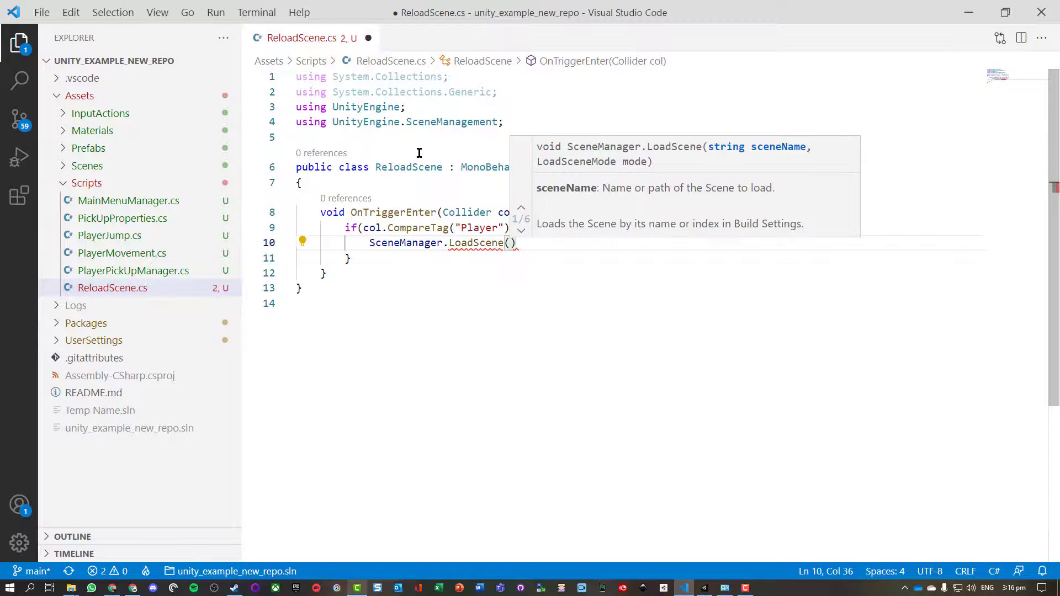
type("Sc")
key("Tab")
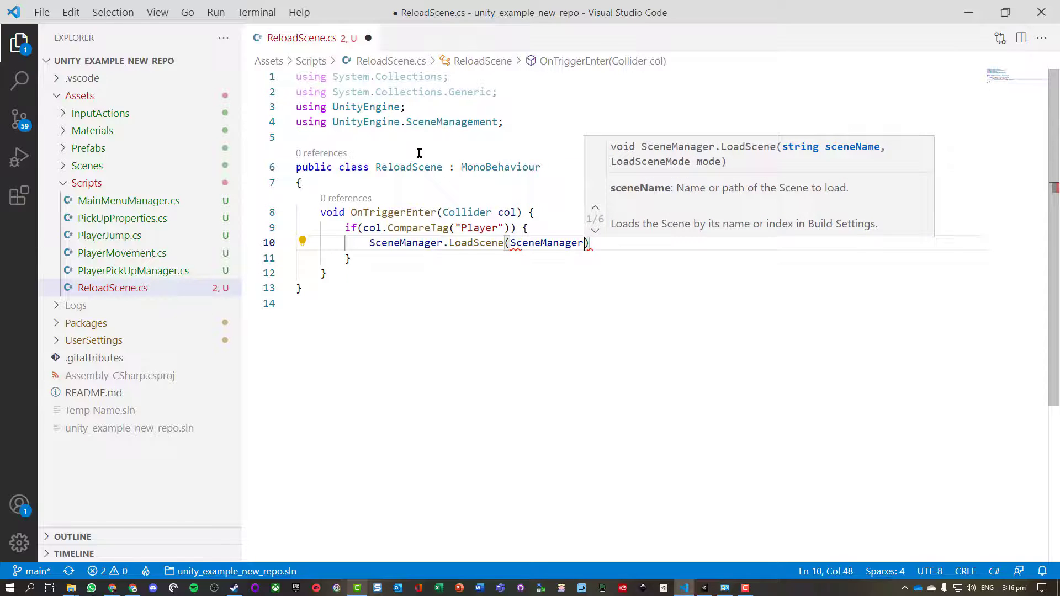
type(".Get")
key("Tab")
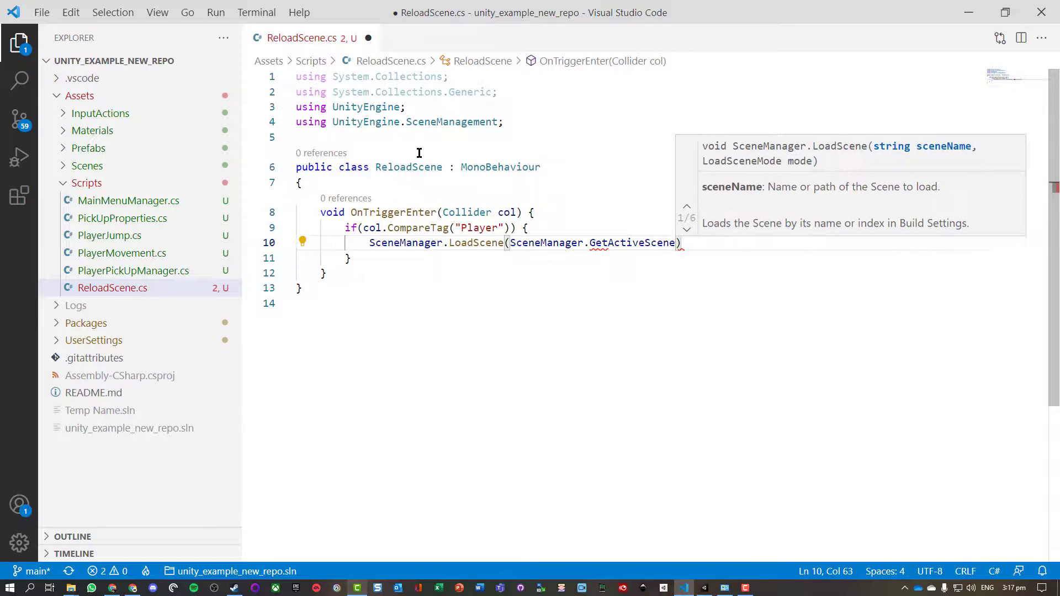
type("().nam")
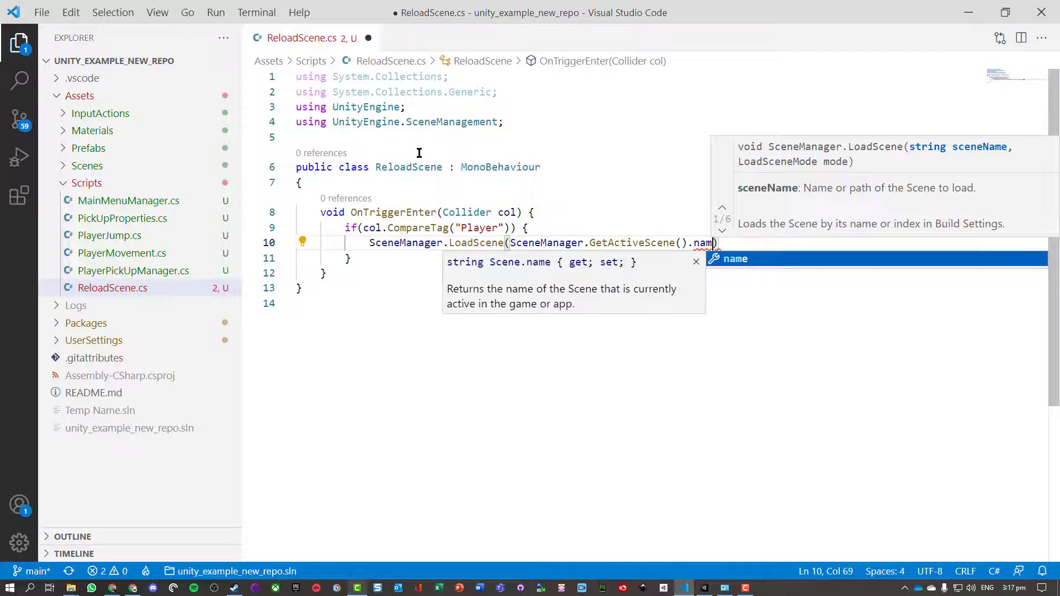
key("Tab")
type(");")
key("ctrl+s")
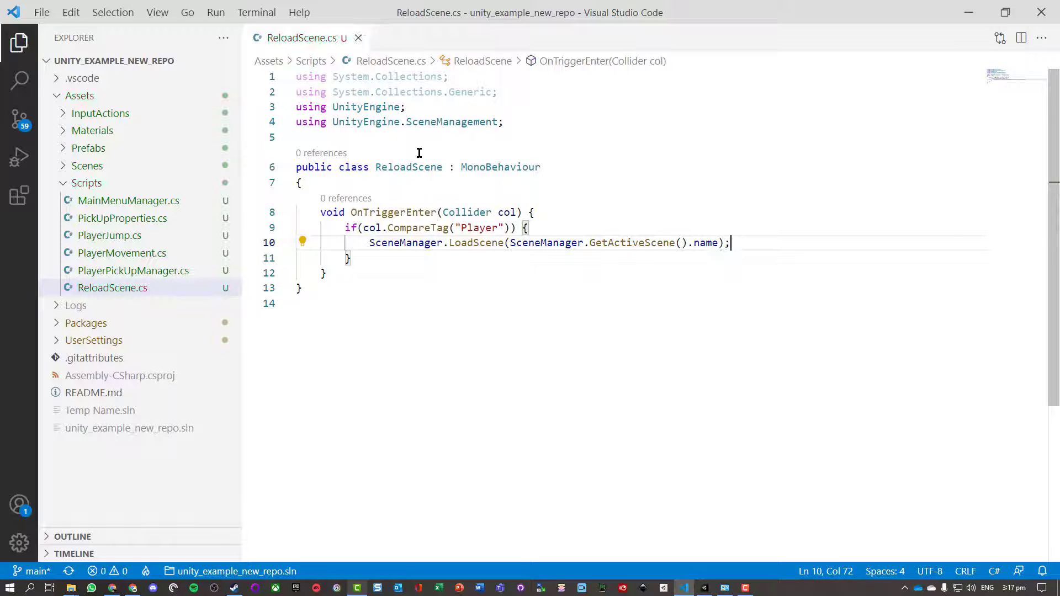
Step: Switch to Unity, try to attach the ReloadScene script to the Plane, and inspect the Plane's components
key("alt+Tab")
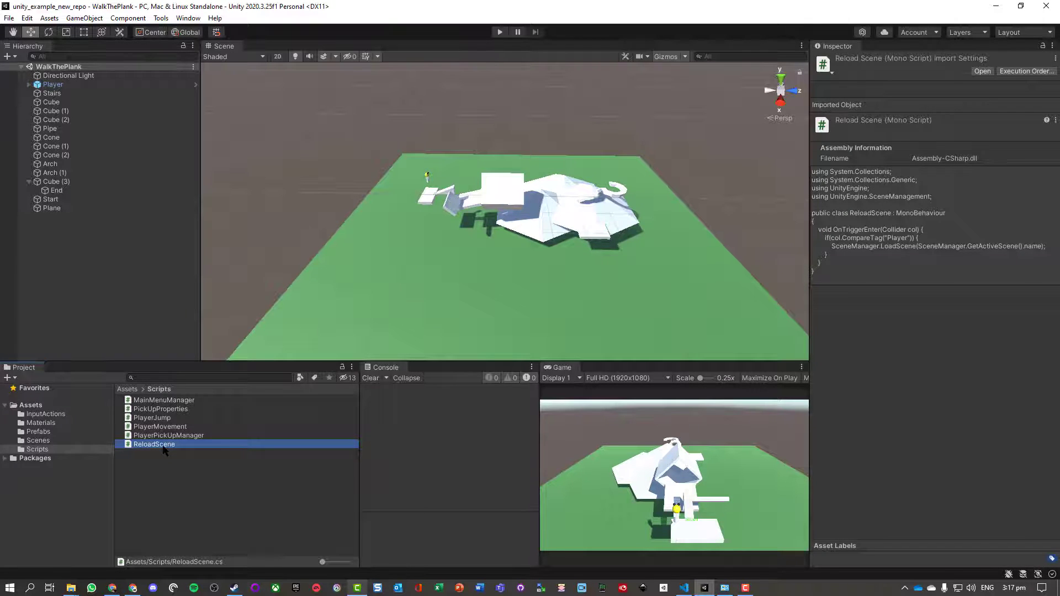
left_click_drag(163, 447, 52, 208)
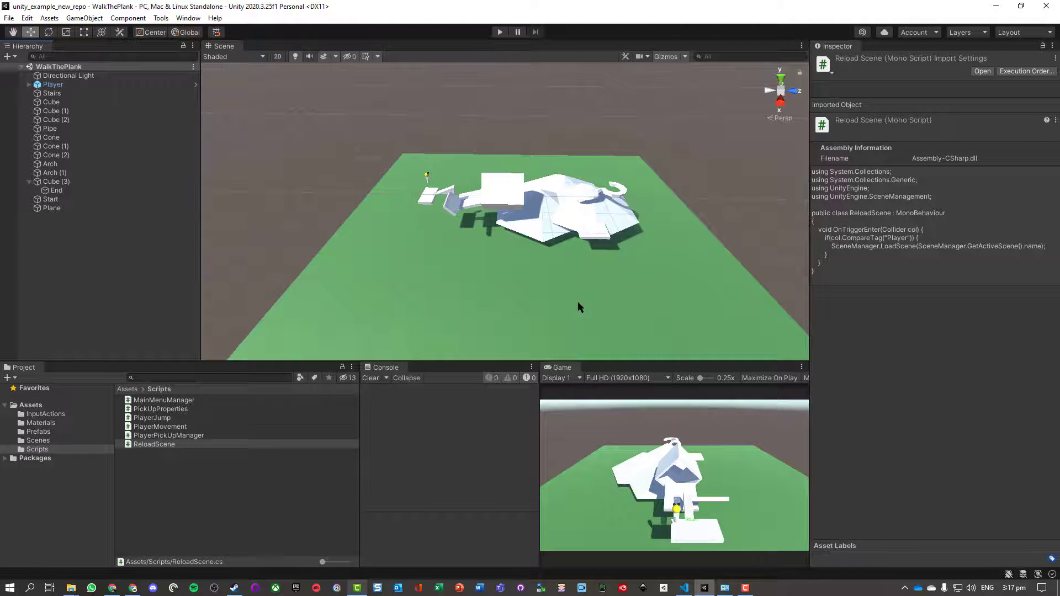
left_click(490, 301)
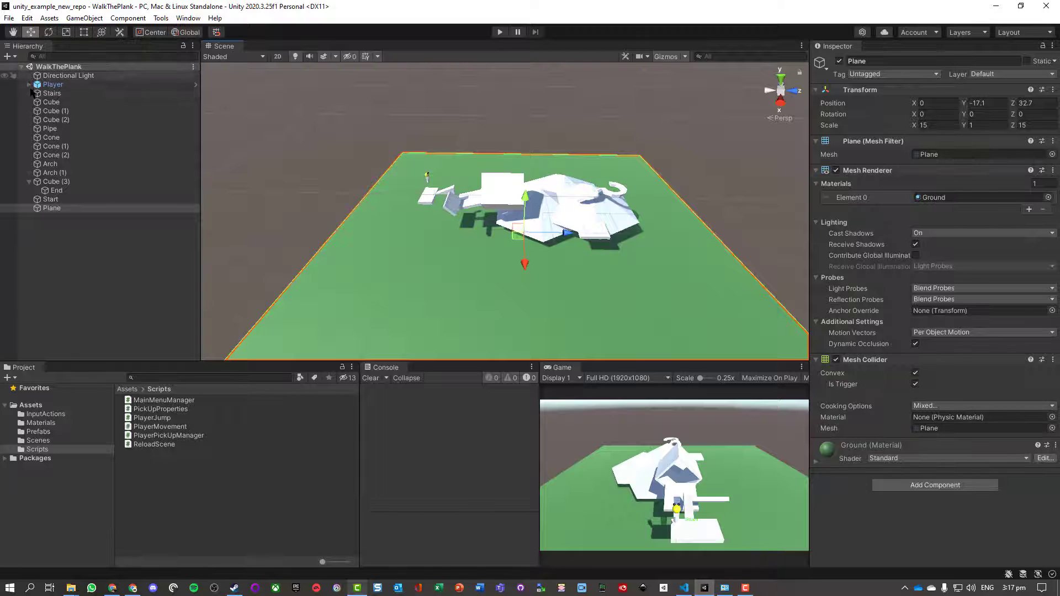
Step: Check the Player's tag and the Plane's components, and play-test the player's fall onto the plane
left_click(54, 85)
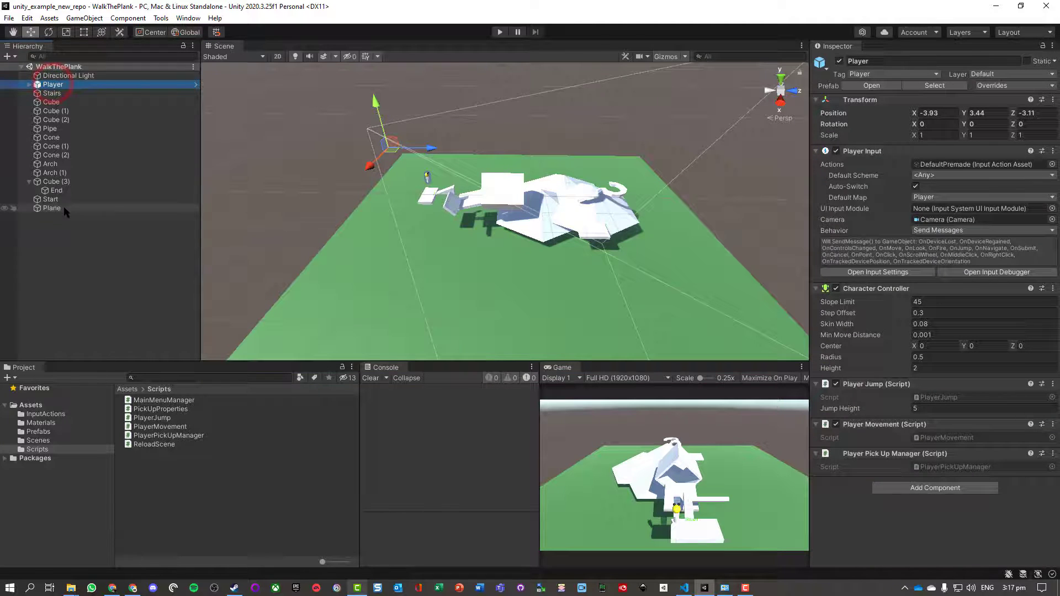
left_click(493, 293)
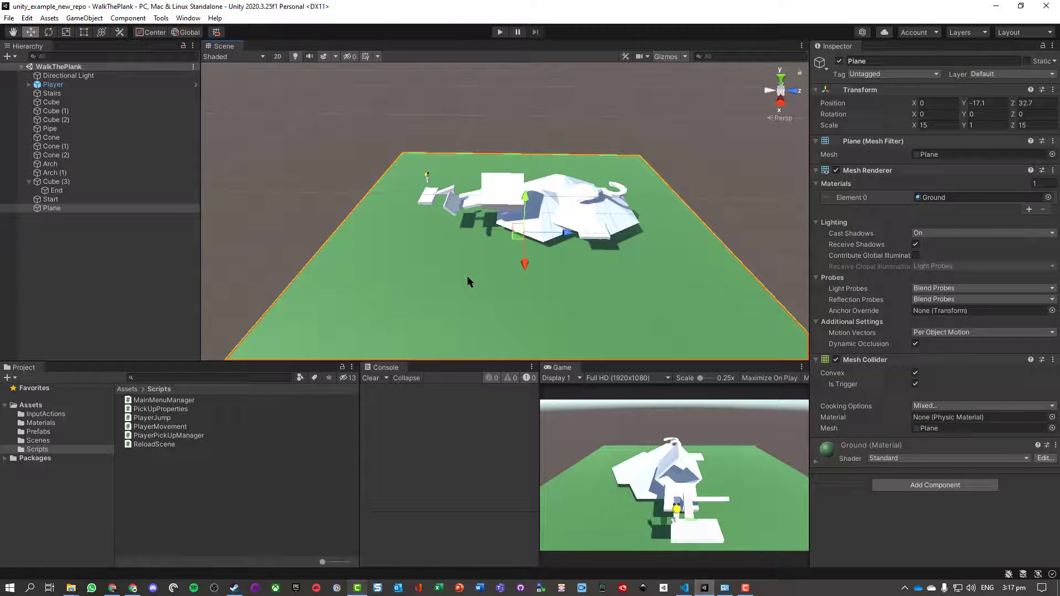
left_click(497, 32)
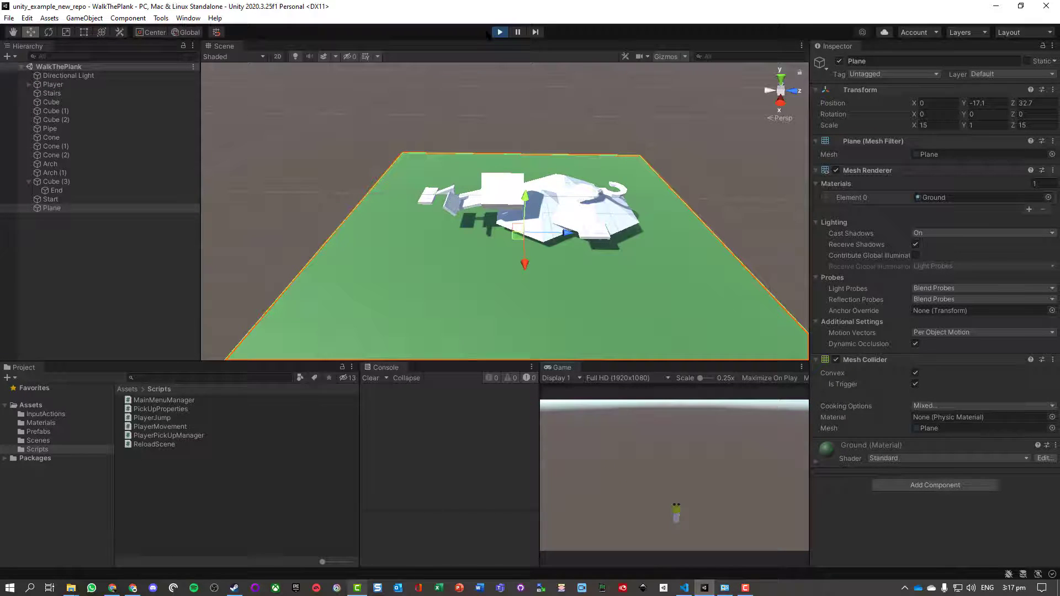
left_click(500, 32)
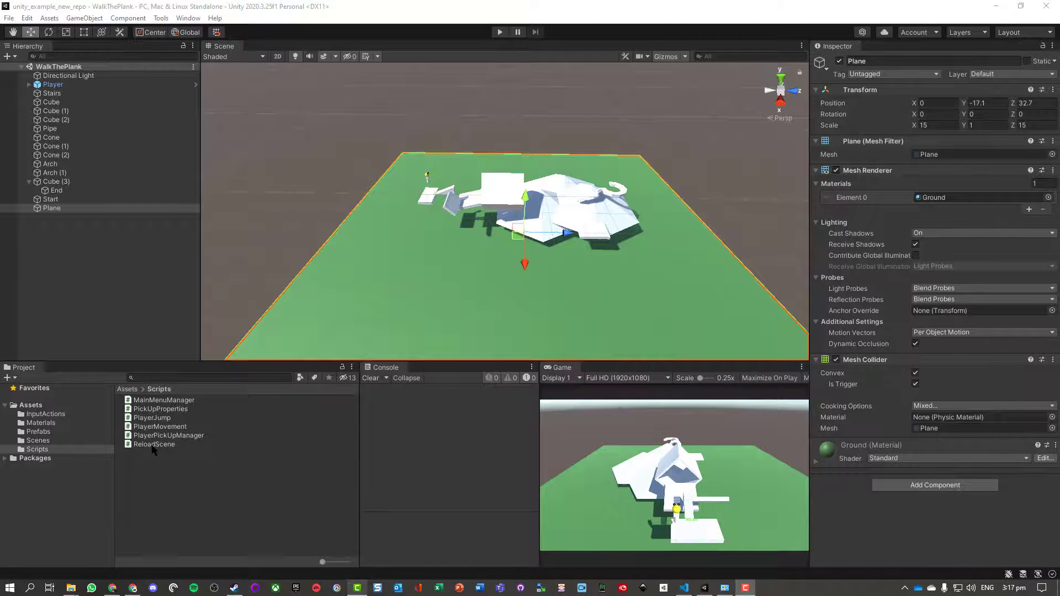
Step: Attach the ReloadScene script to the Plane, play-test the scene reload on falling, and stop the game
left_click_drag(153, 445, 52, 210)
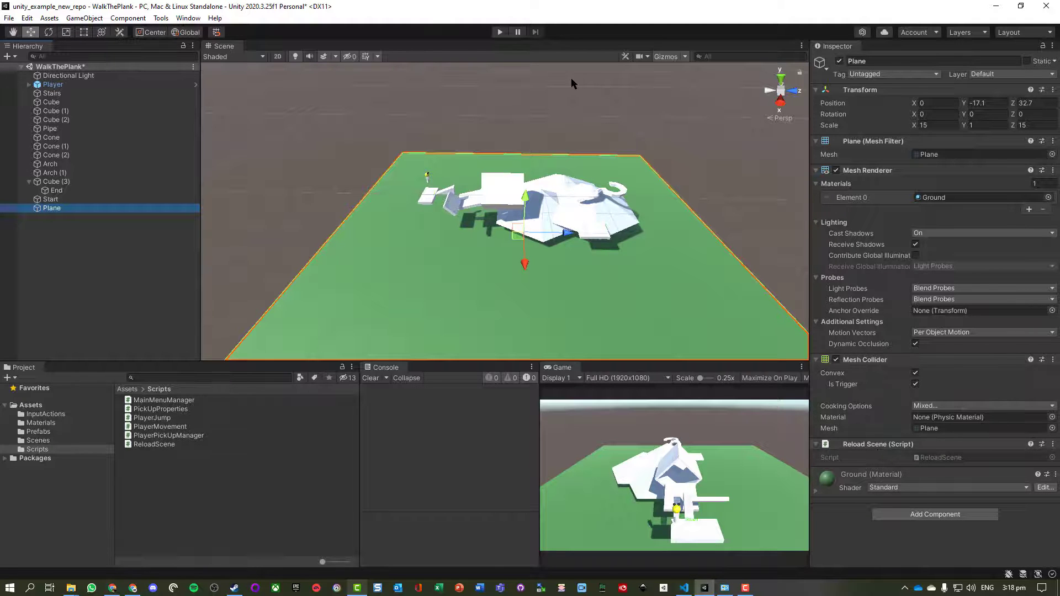
left_click(500, 32)
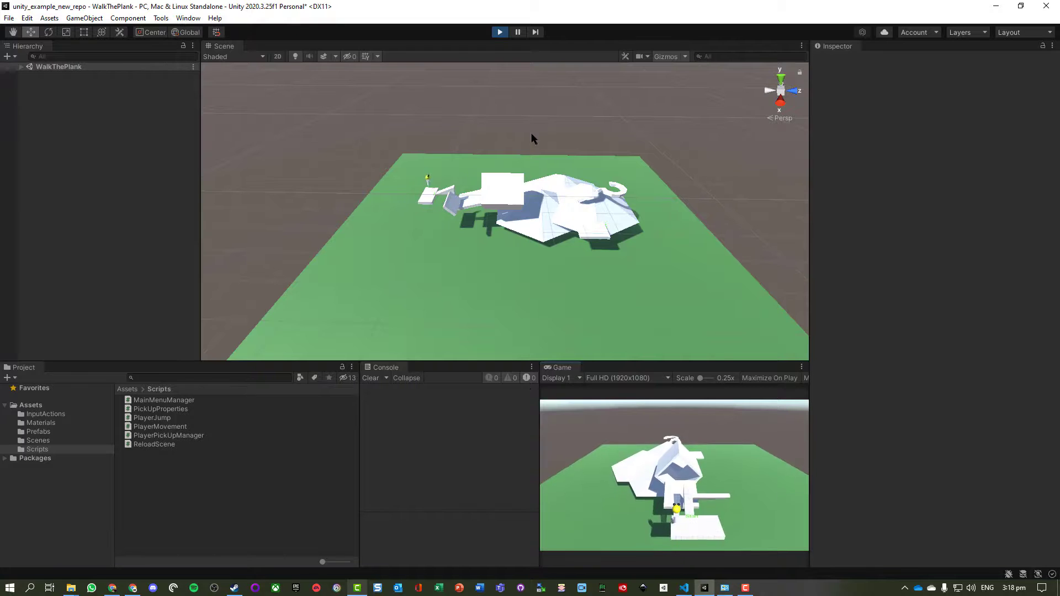
left_click(500, 32)
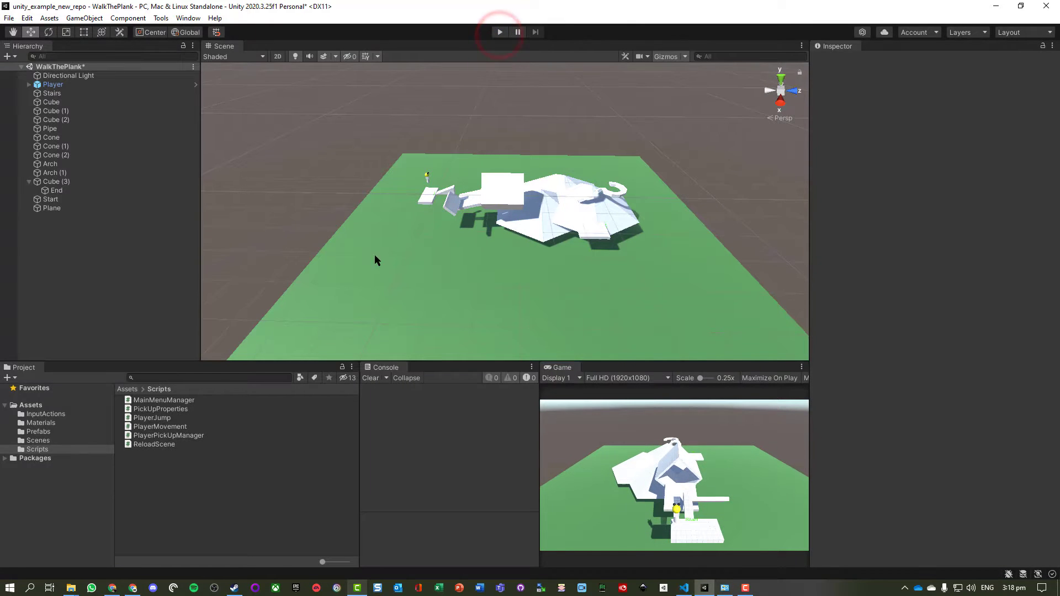